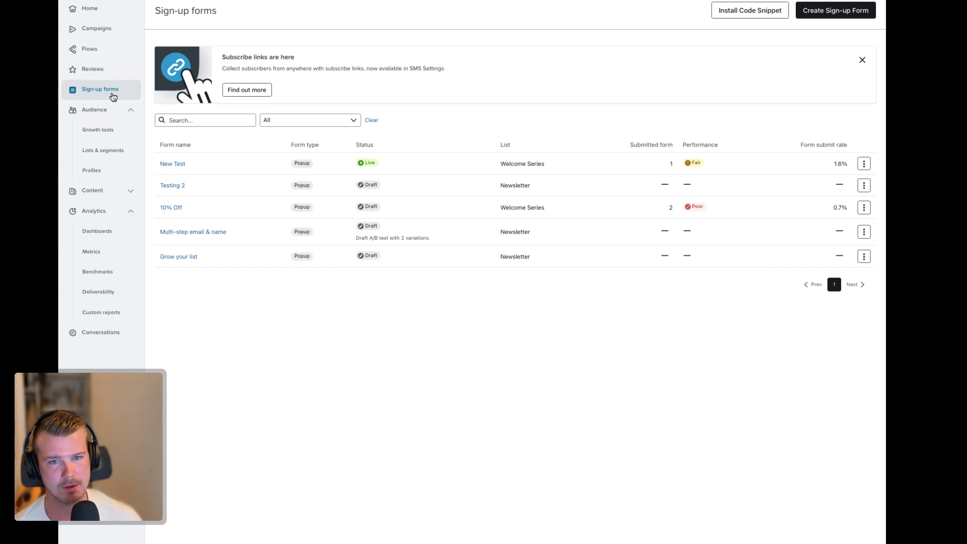
Start a new sign-up form from the Sign-up forms page with Create Sign-up Form
click(835, 11)
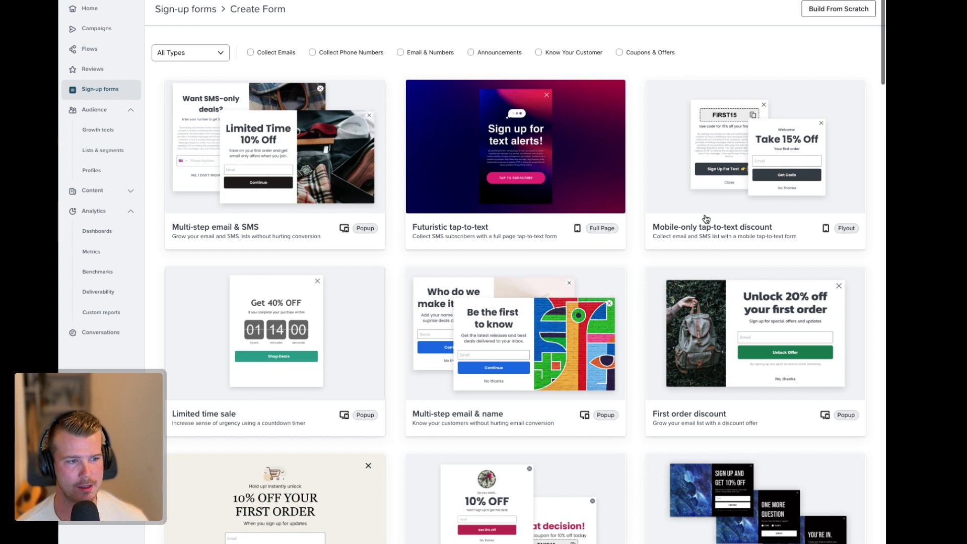
Use the Multi-step email & SMS template and name the form 'Ulu Bags - New Subscriber'
click(265, 158)
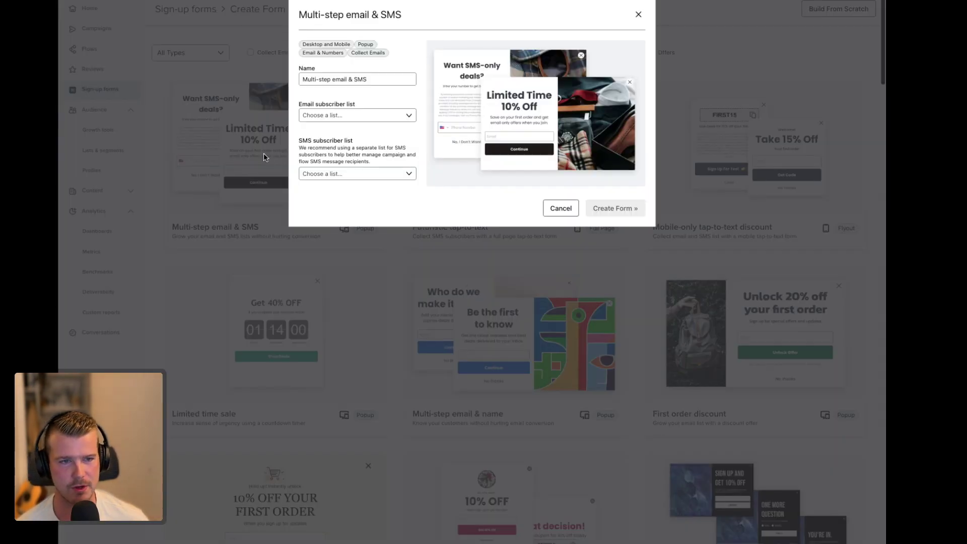
click(347, 75)
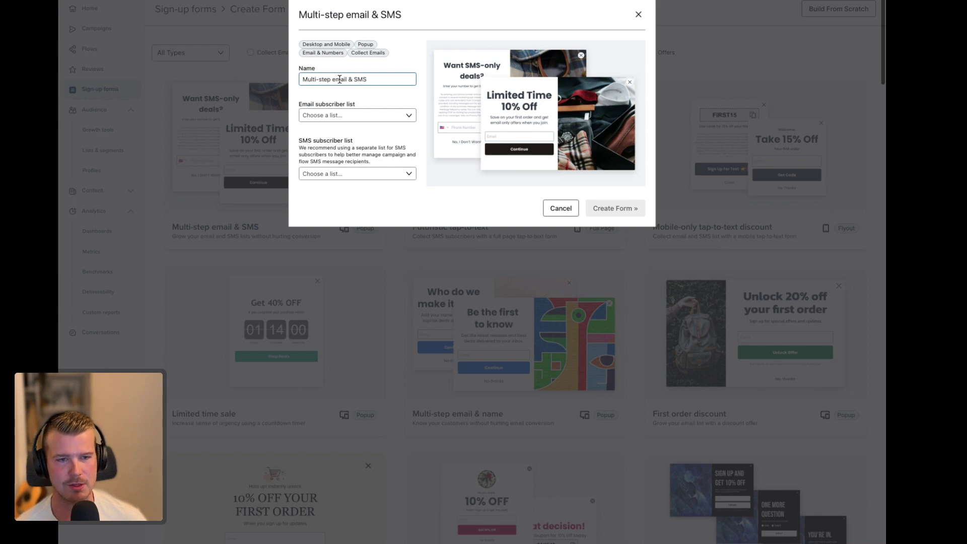
triple_click(339, 79)
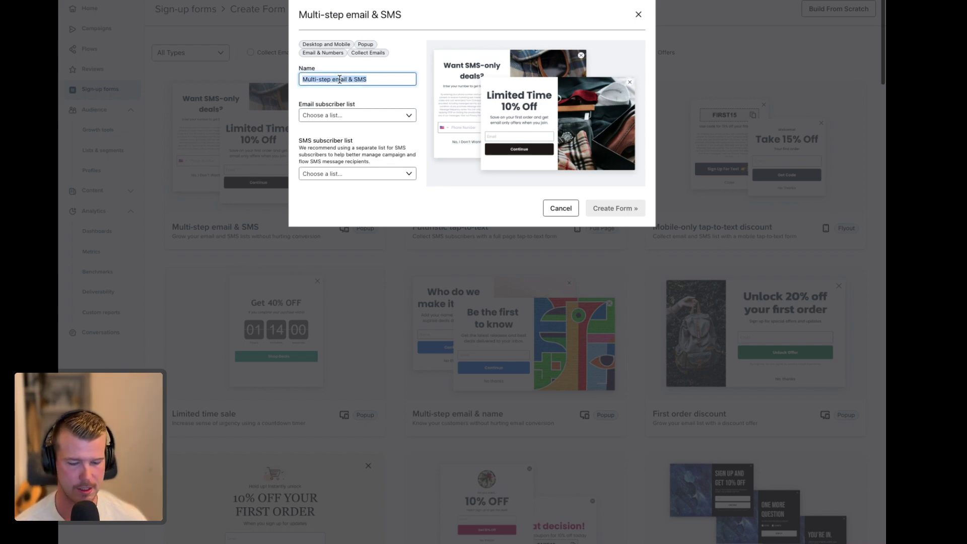
text(Ulu Bags)
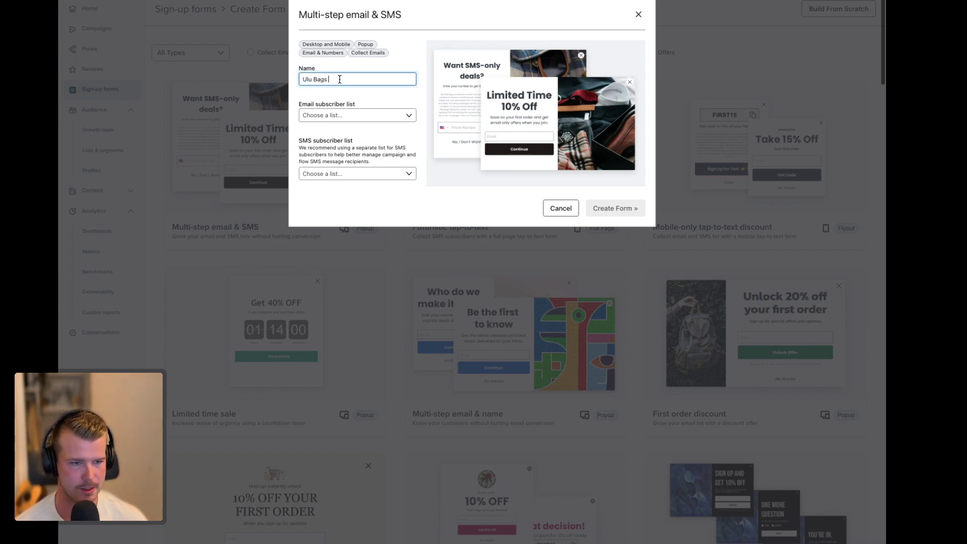
text( - New )
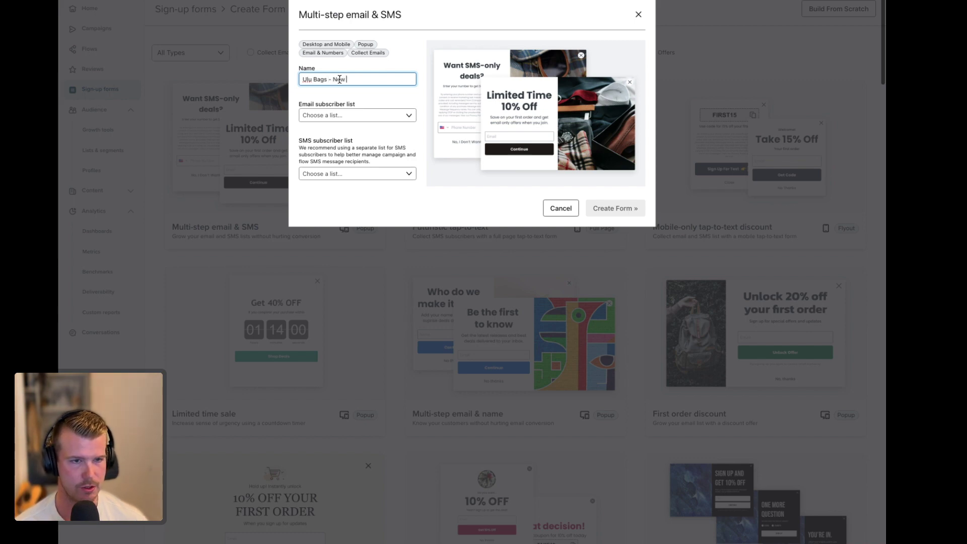
text(Subscriber)
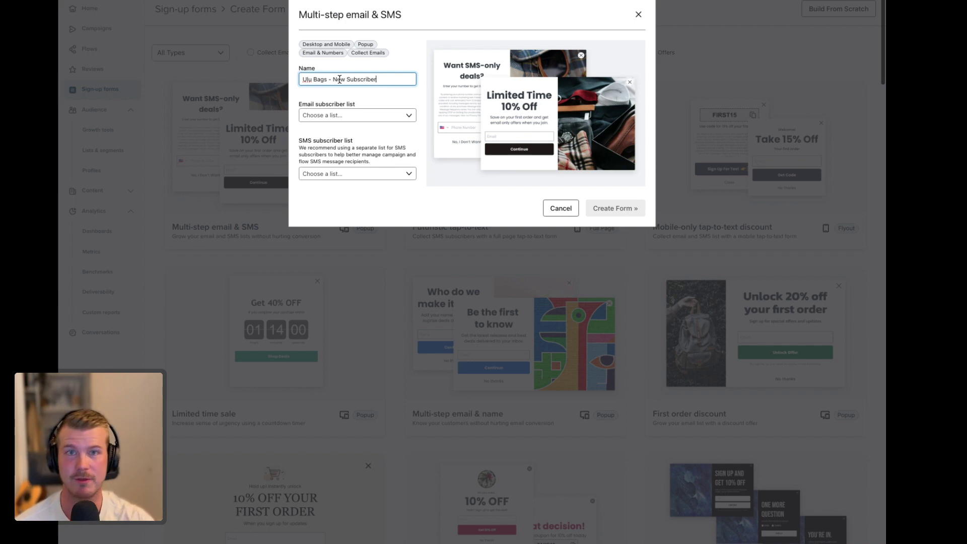
Send both email and SMS subscribers to the Newsletter list
click(334, 115)
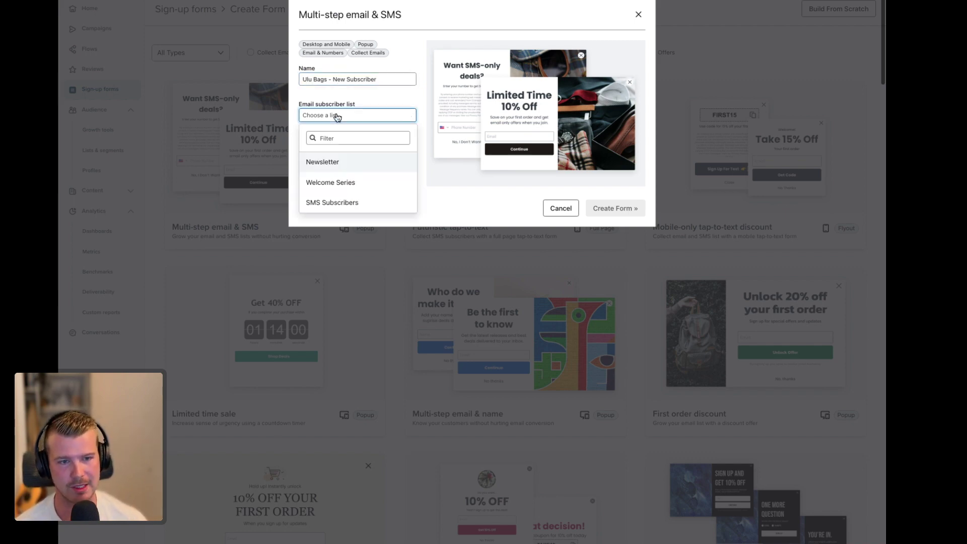
click(329, 161)
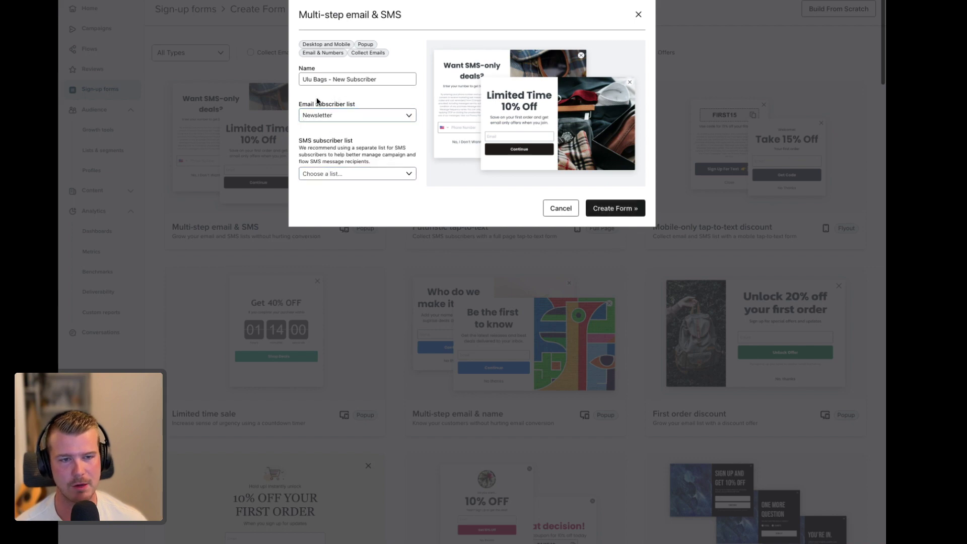
click(334, 177)
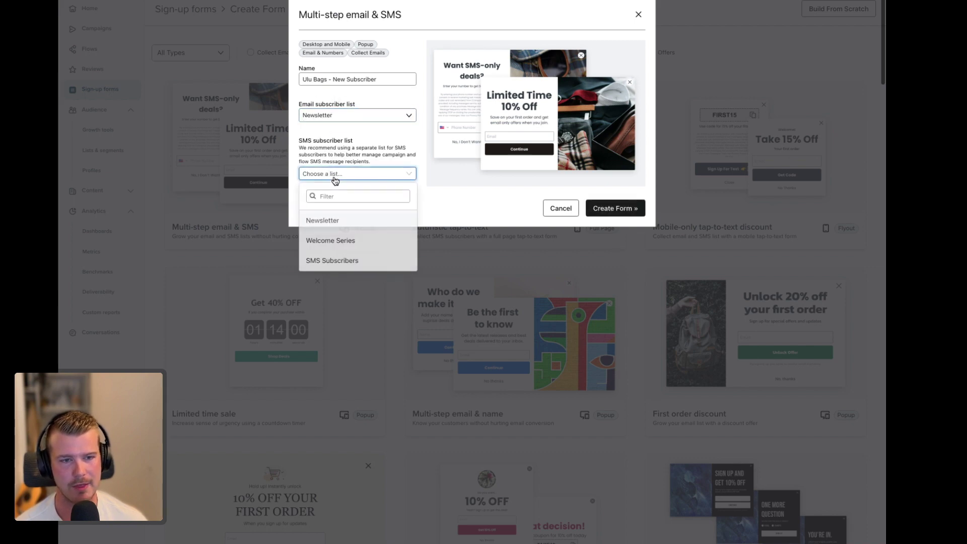
click(327, 222)
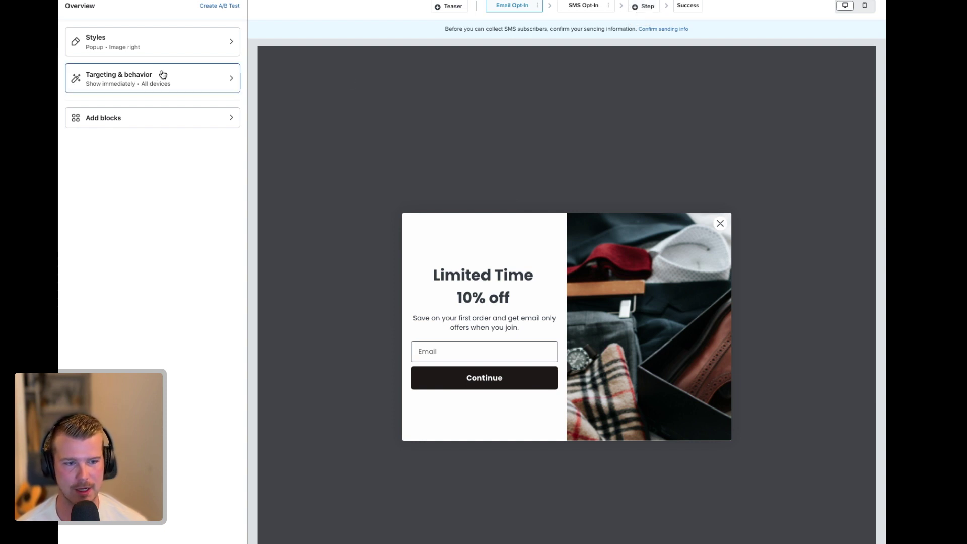
Show the popup's Styles panel and preview it on mobile, then on desktop
click(231, 46)
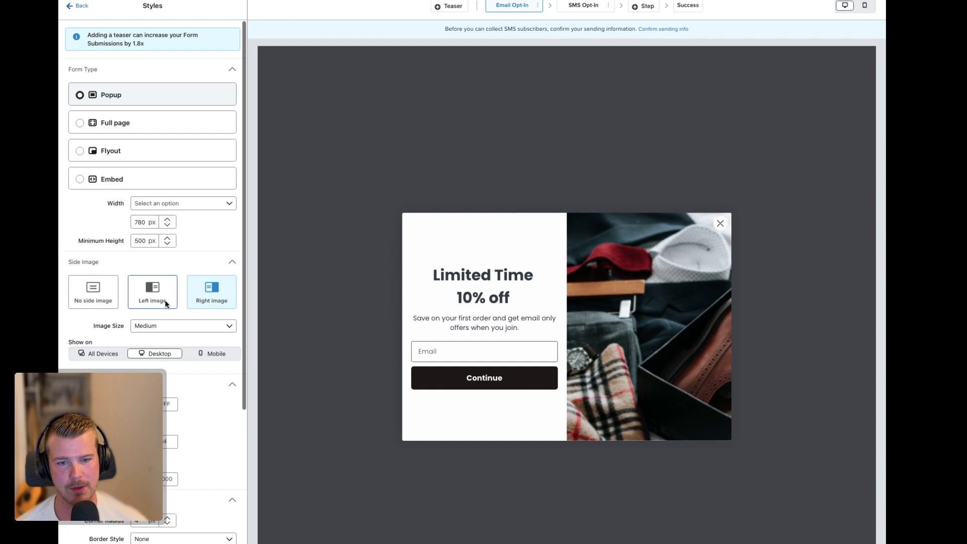
scroll(92, 227, down, 1)
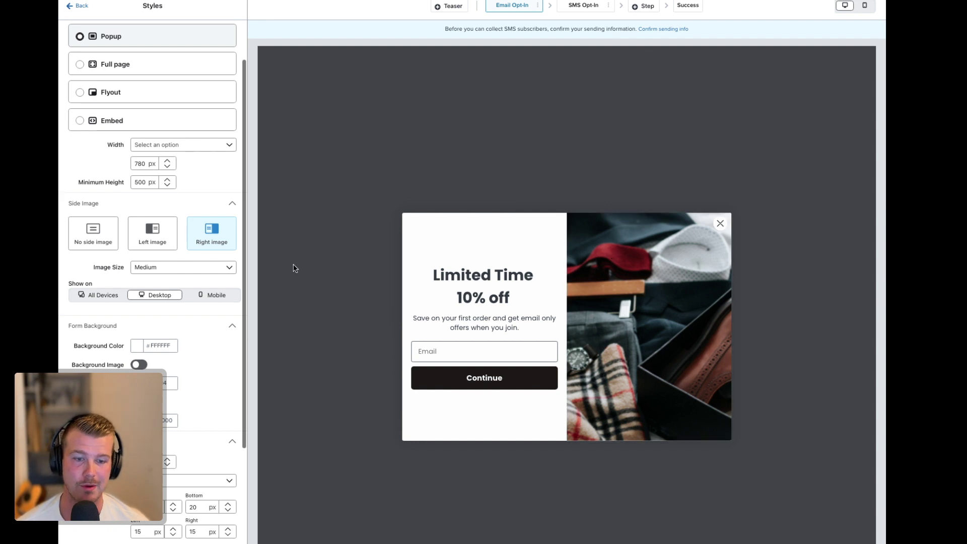
click(223, 299)
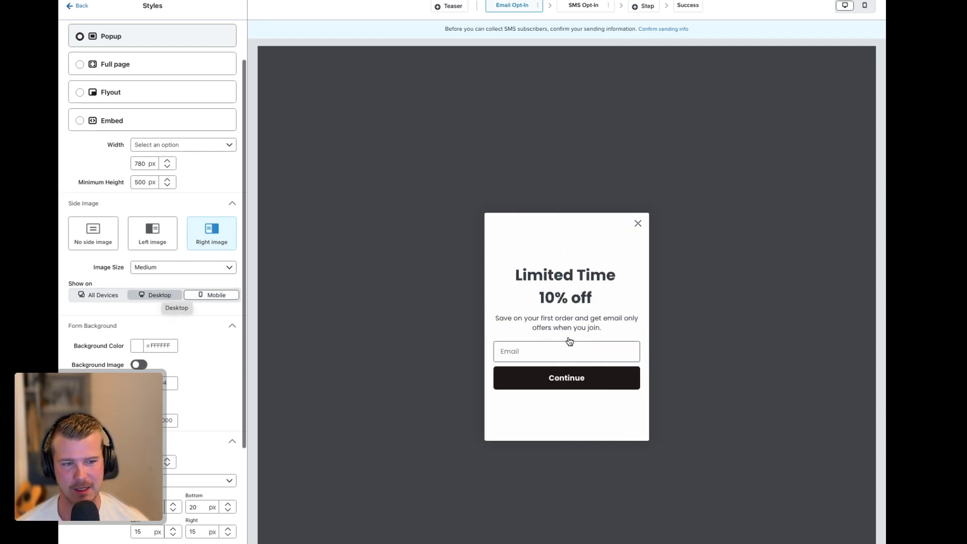
click(162, 295)
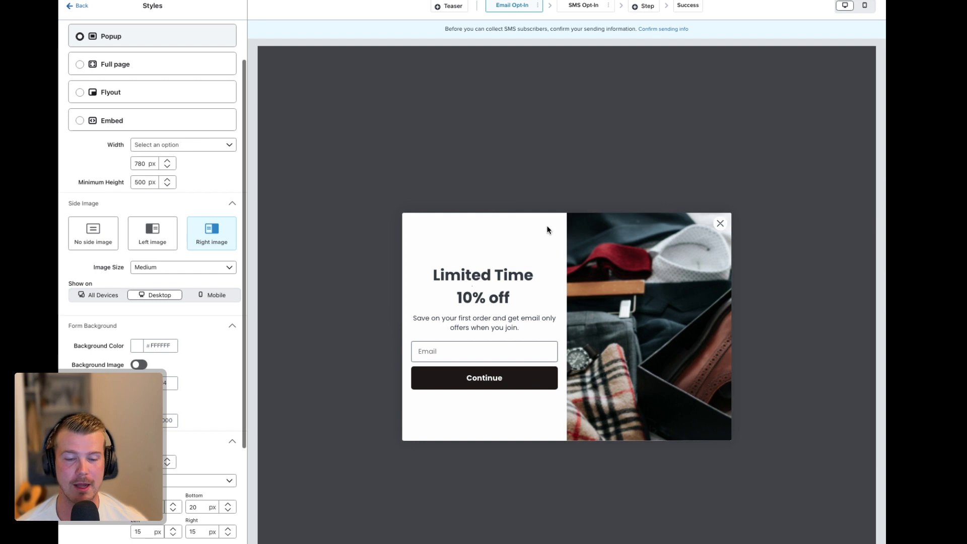
Bring up the text settings of the 'Limited Time 10% off' headline
scroll(159, 292, down, 3)
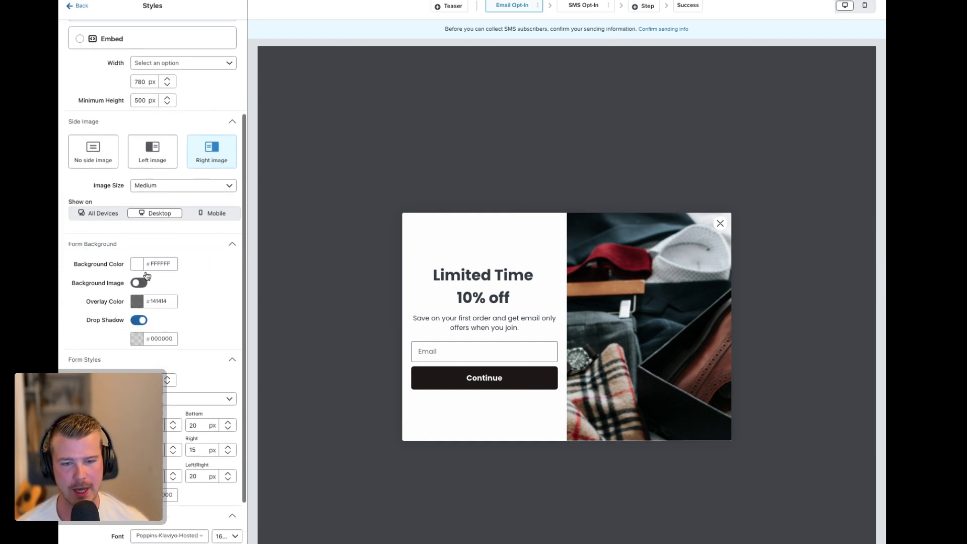
scroll(182, 347, down, 2)
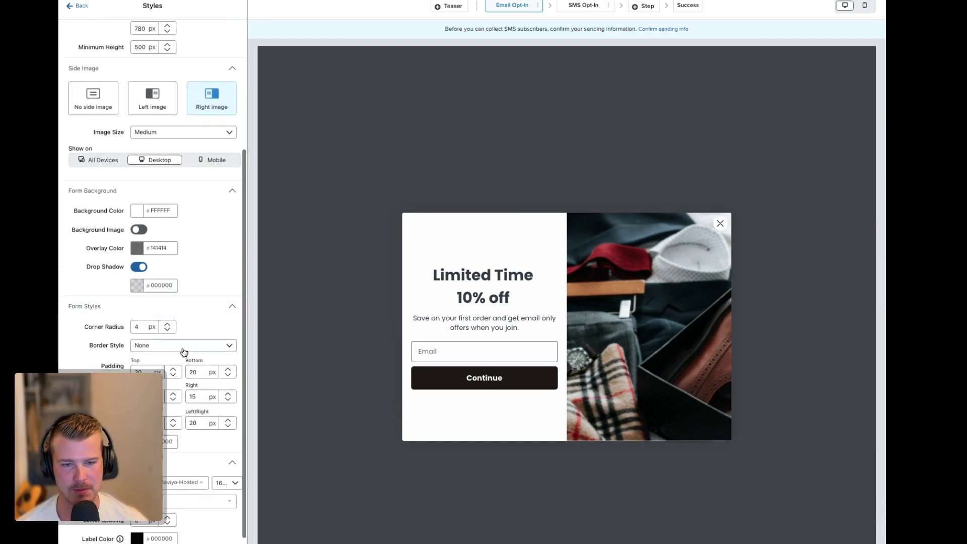
scroll(182, 348, down, 2)
scroll(146, 282, down, 2)
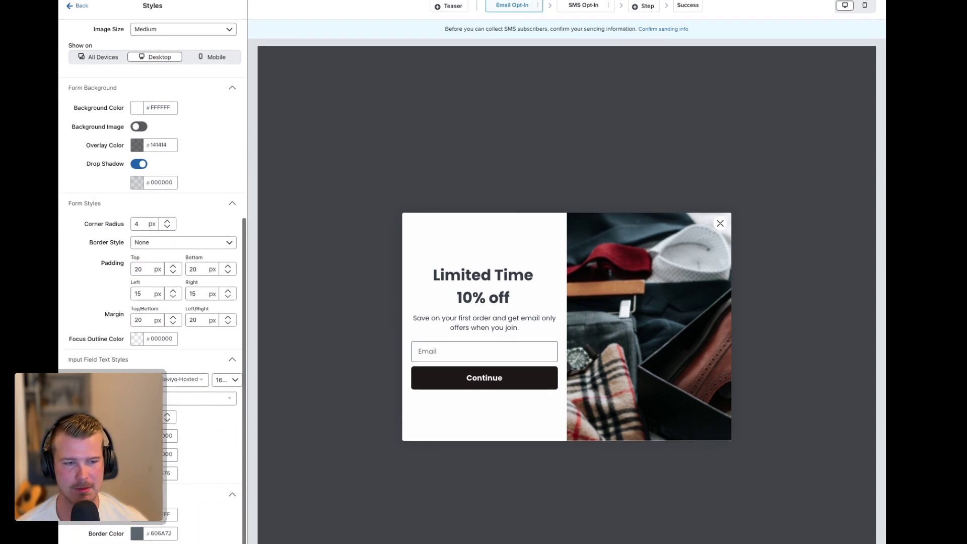
scroll(180, 265, up, 6)
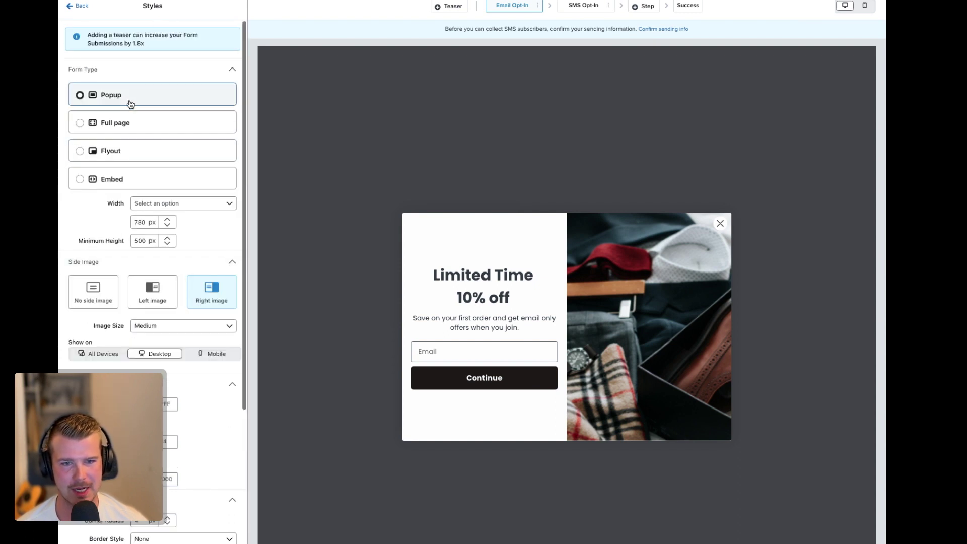
click(487, 281)
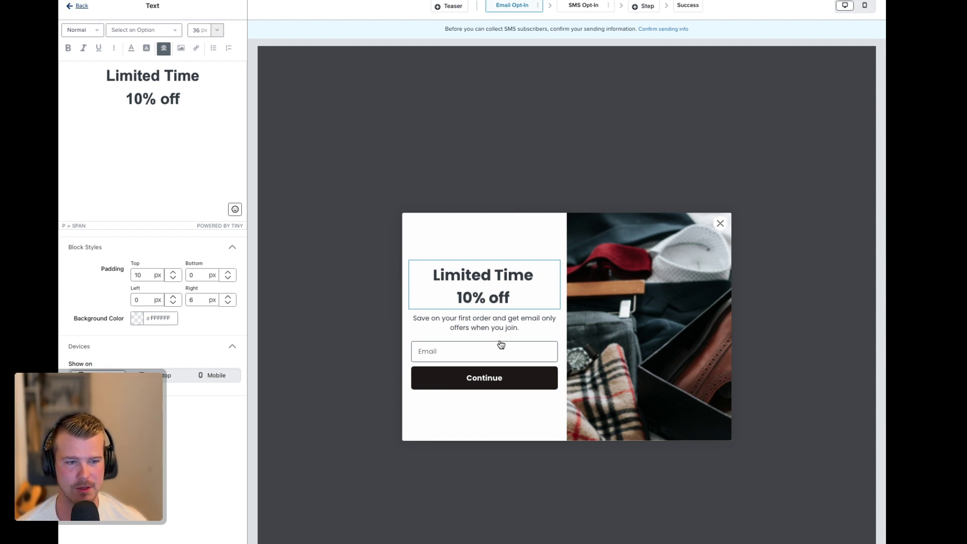
Return to the Overview, browse the addable blocks, and view the SMS Opt-In step
click(81, 6)
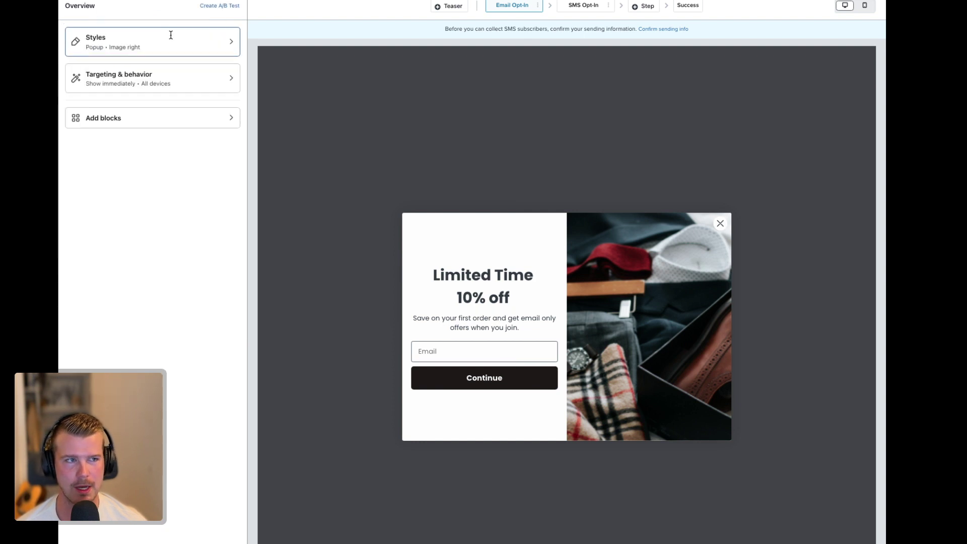
click(134, 119)
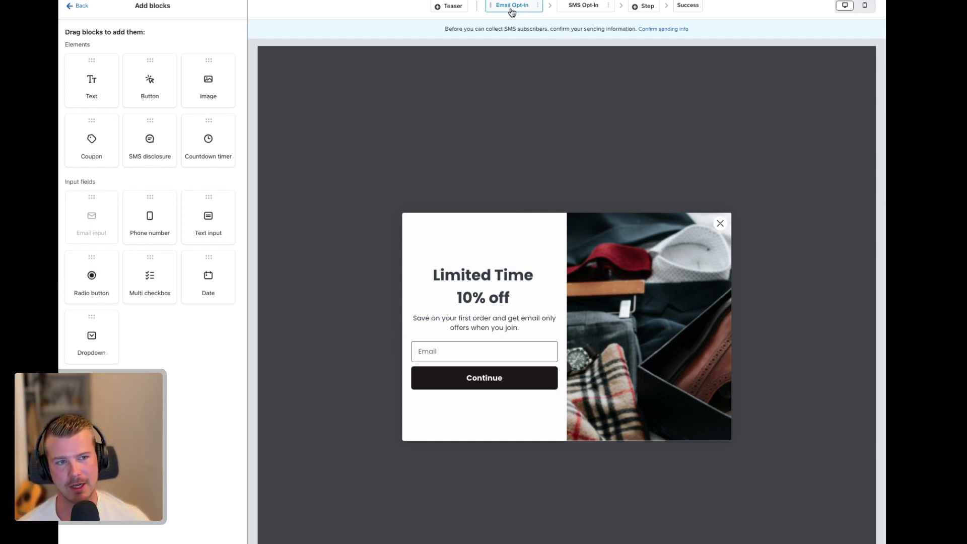
click(589, 6)
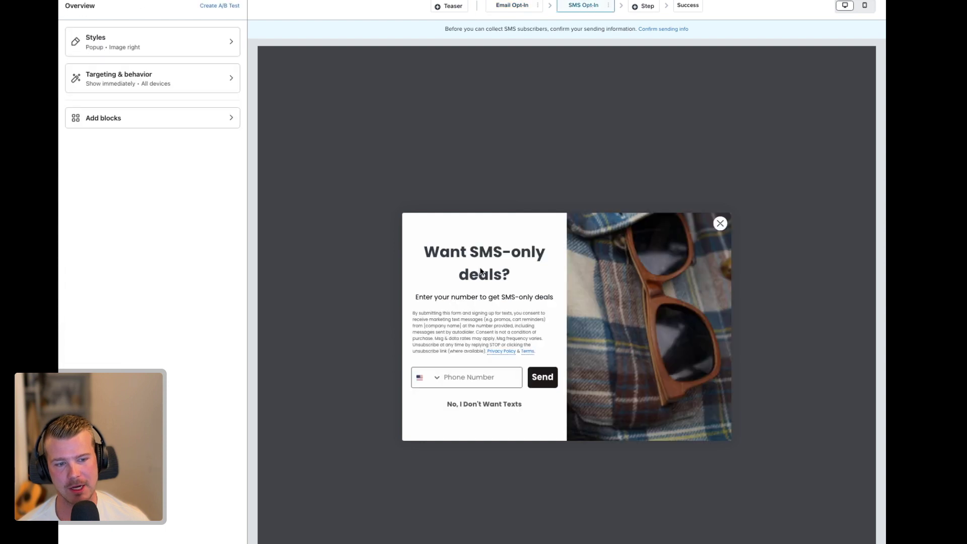
Begin adding a Profile Information step, cancel it, and return to Email Opt-In
click(515, 6)
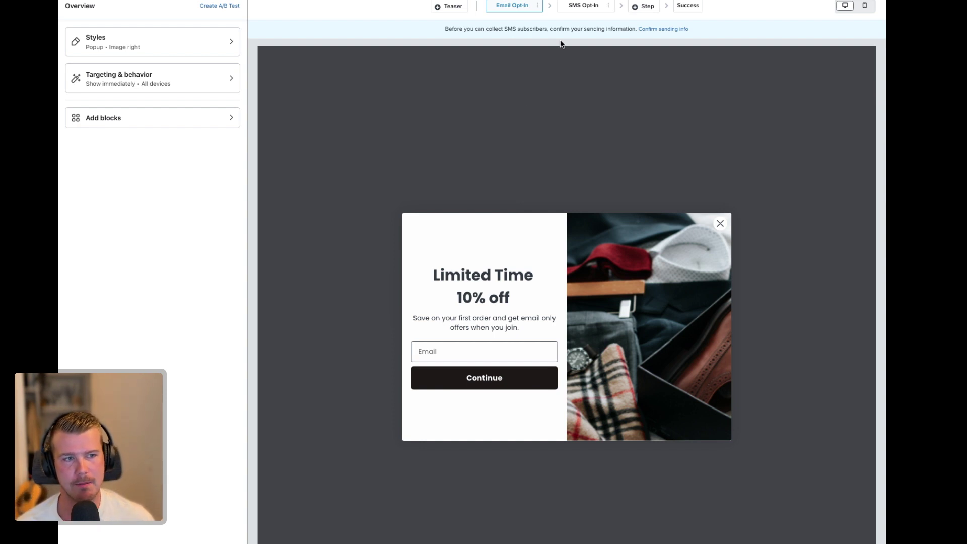
click(641, 7)
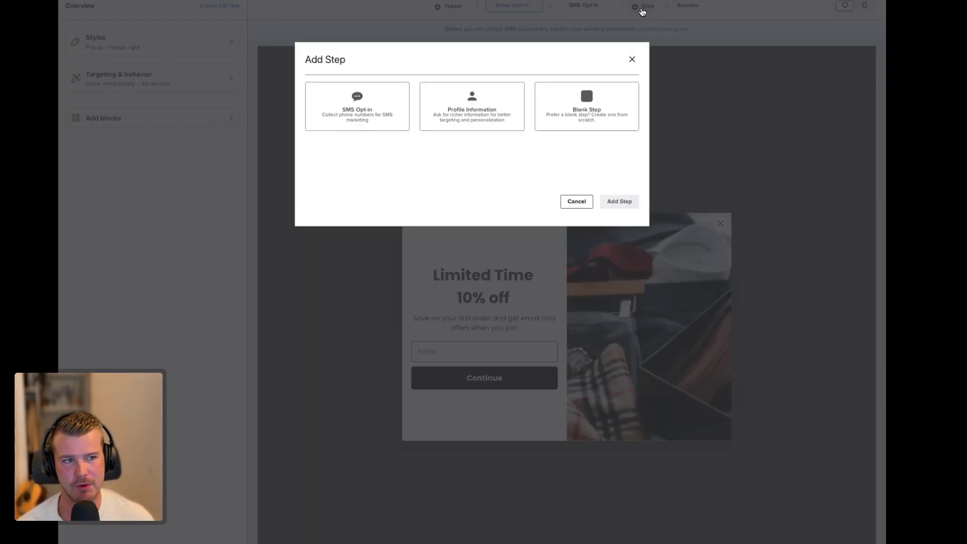
click(495, 119)
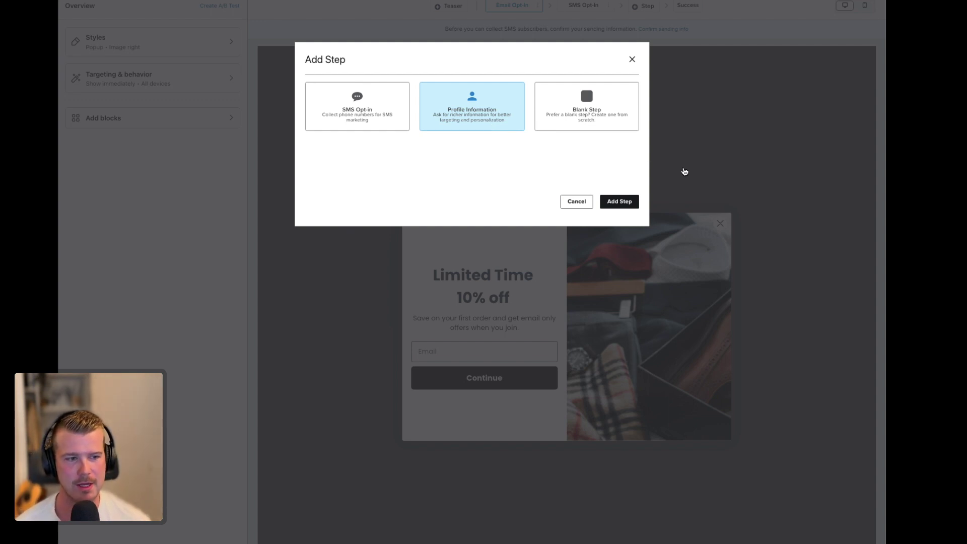
click(632, 60)
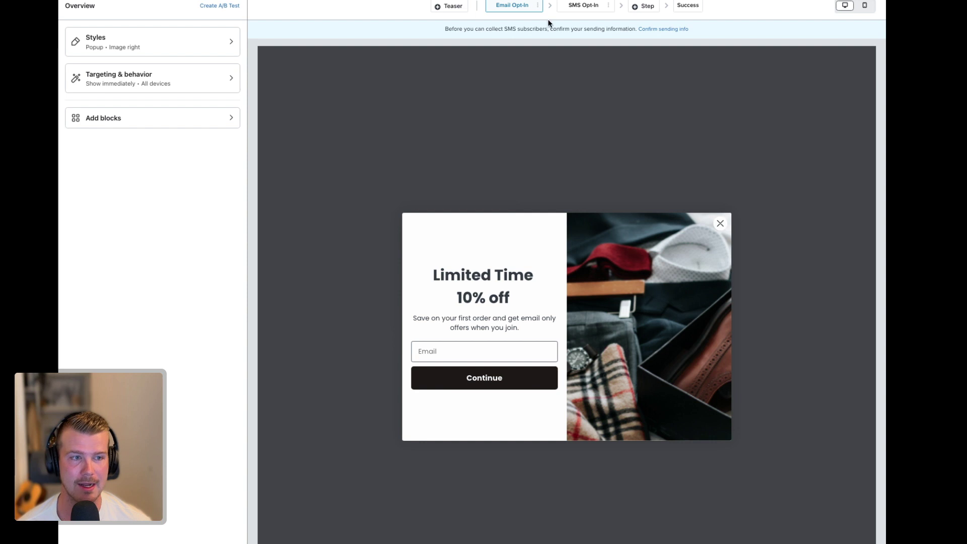
click(512, 6)
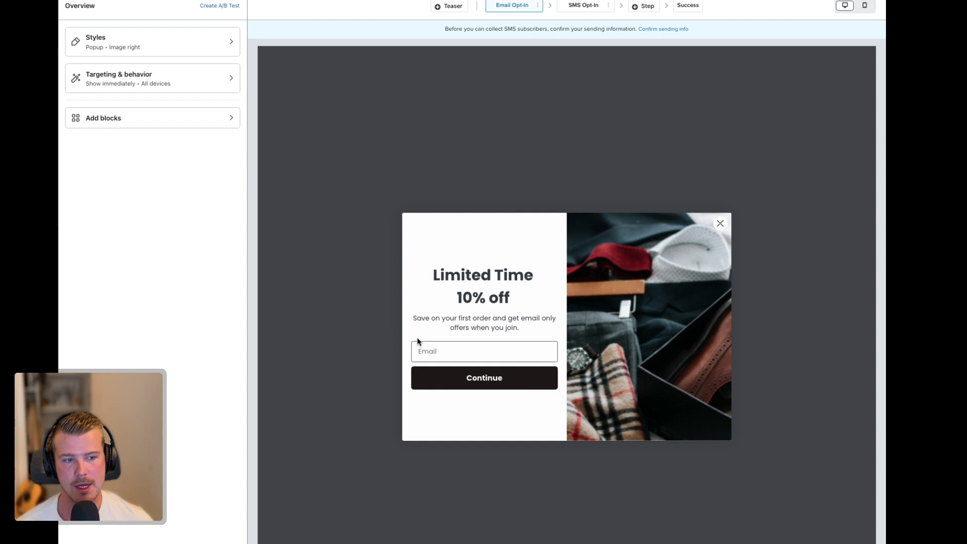
click(448, 300)
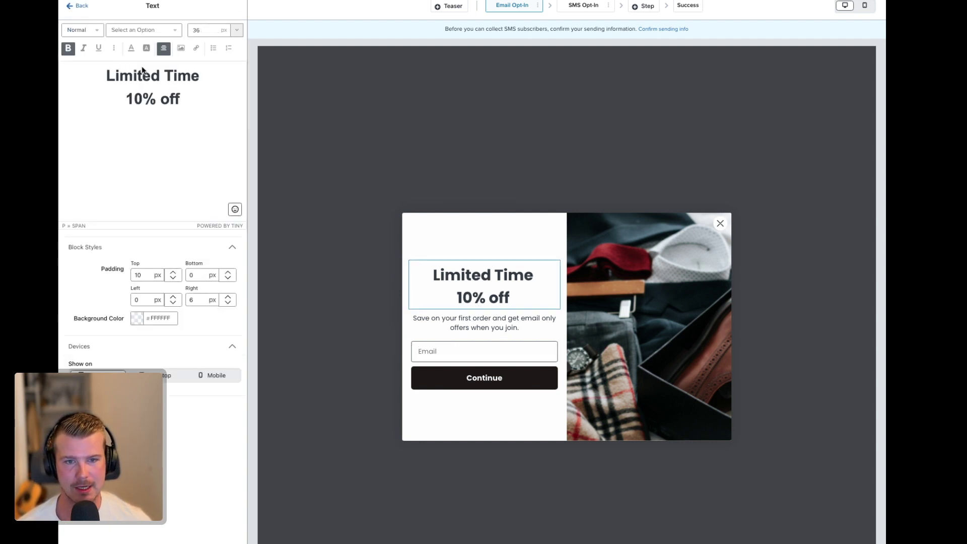
click(137, 75)
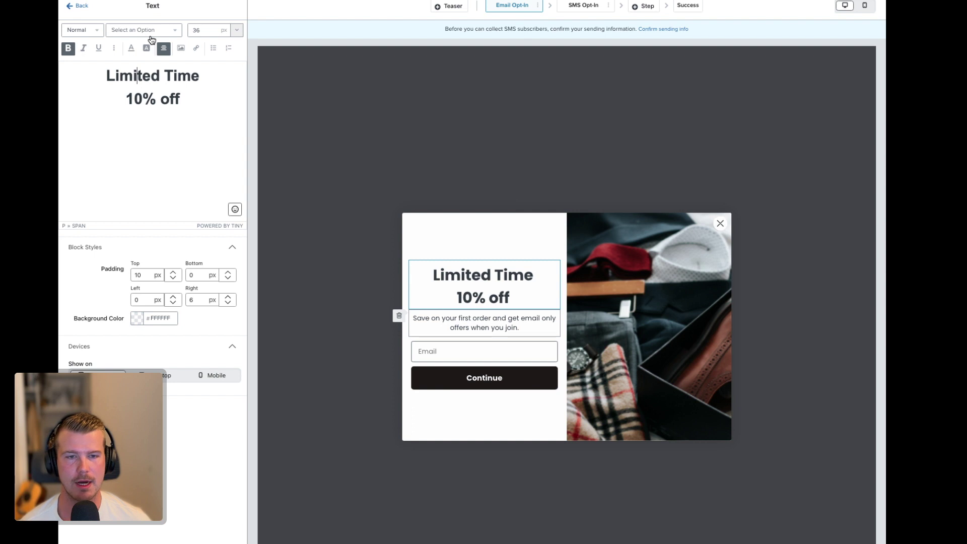
click(78, 8)
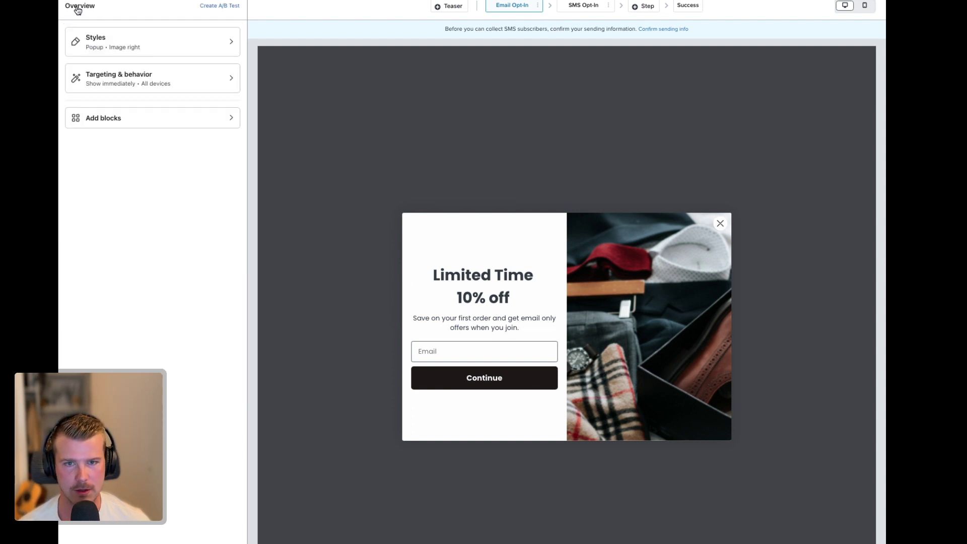
click(139, 123)
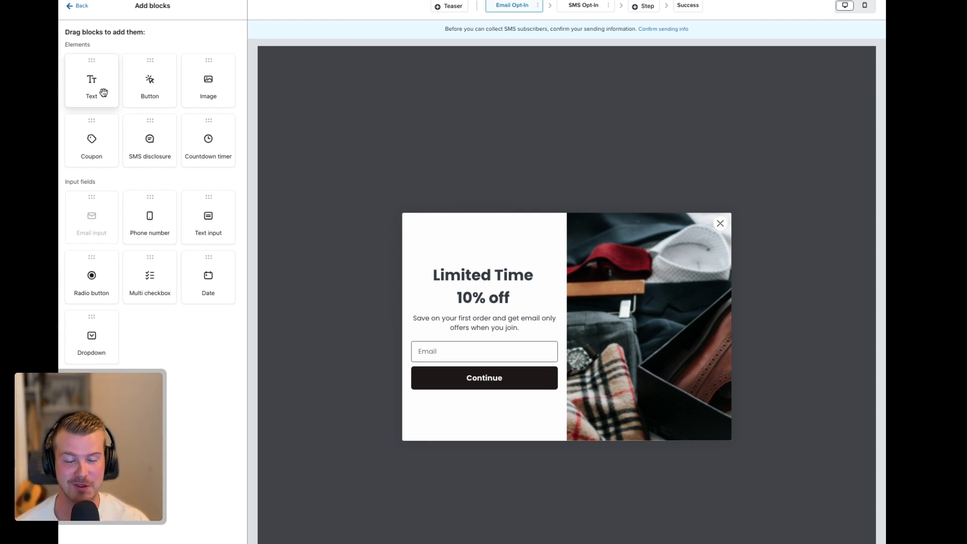
Add a placeholder Text block between the popup's Email field and Continue button
drag(103, 92, 443, 360)
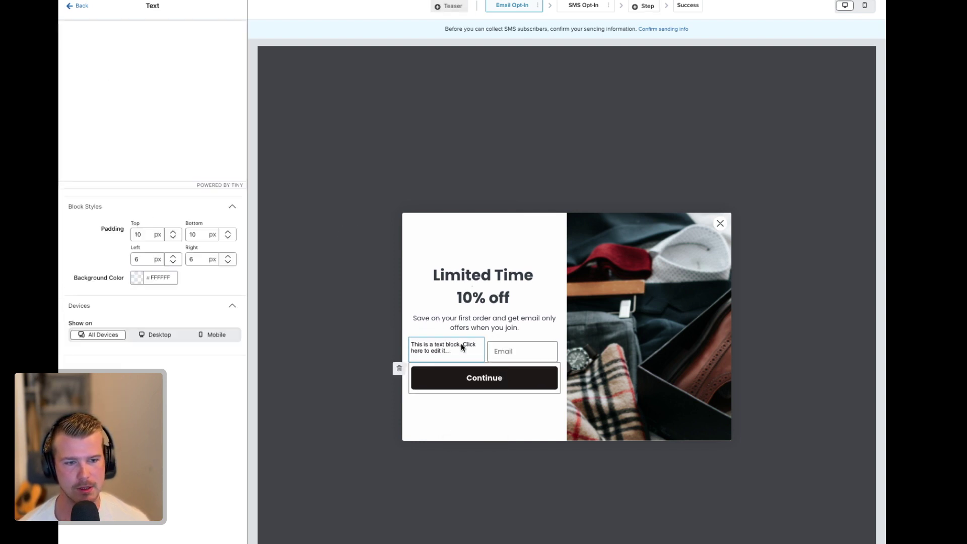
drag(410, 346, 499, 356)
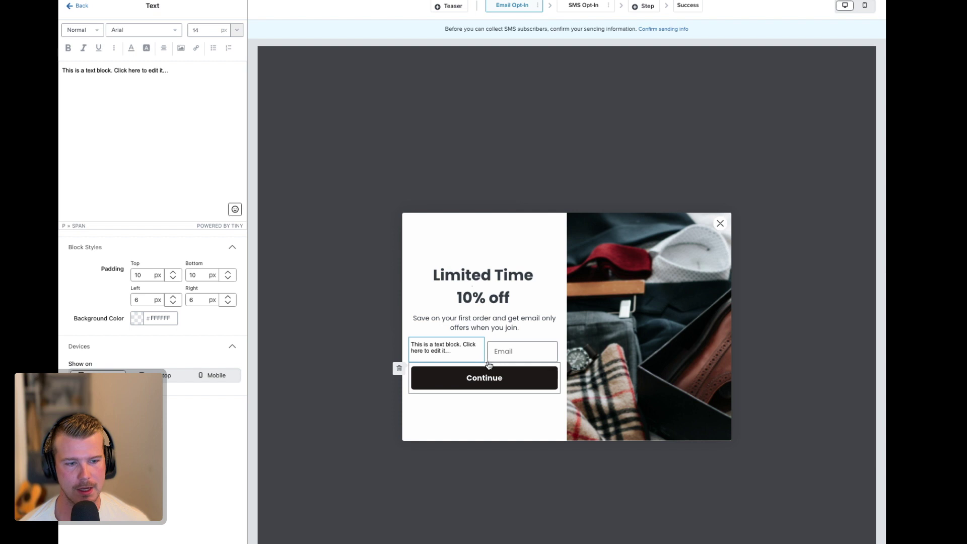
drag(438, 345, 460, 367)
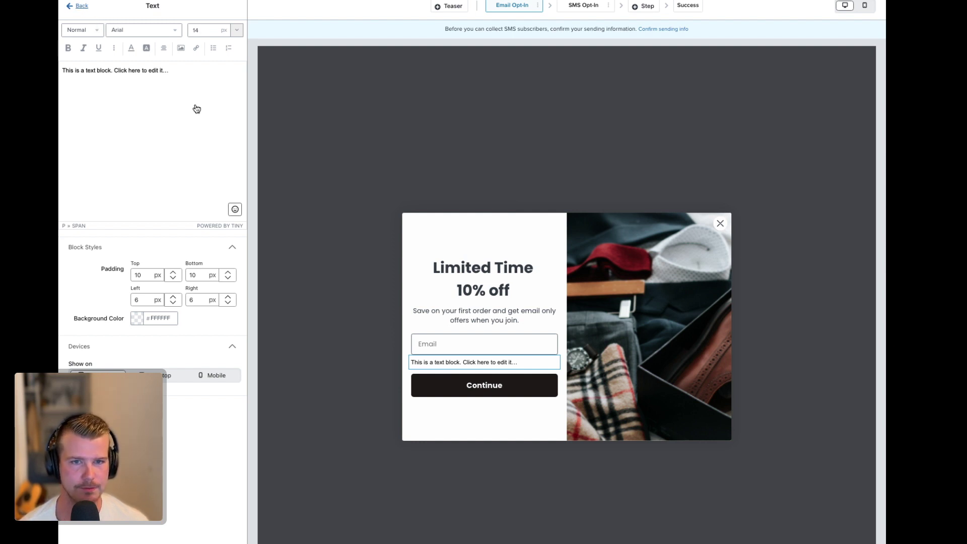
click(78, 5)
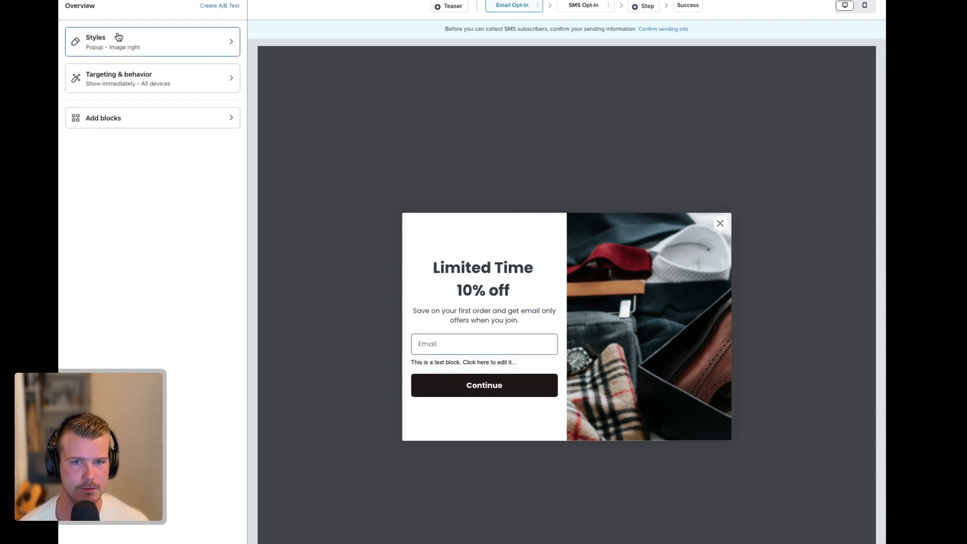
click(153, 126)
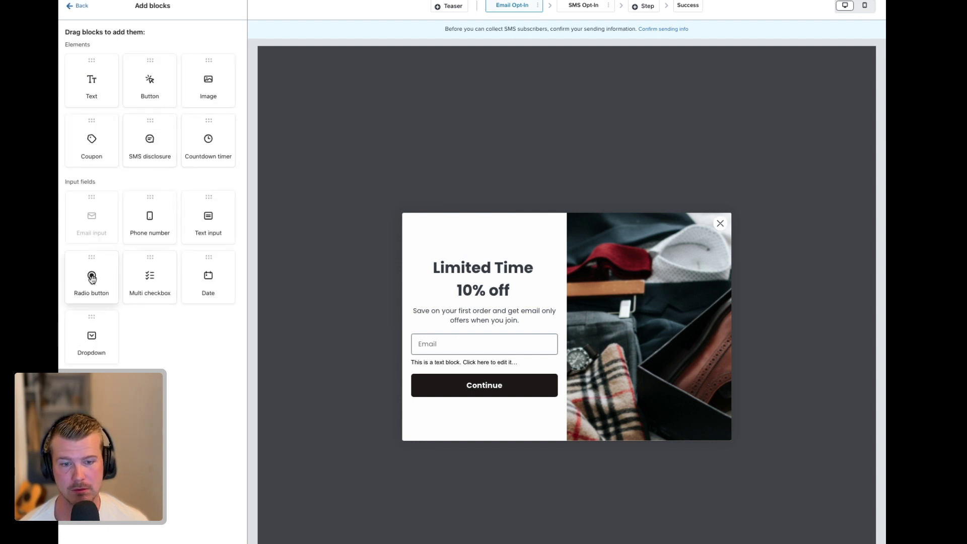
Add a Radio buttons block above Continue and label its first option Men's
mouse_move(92, 277)
mouse_down()
mouse_move(410, 343)
mouse_move(416, 373)
mouse_move(479, 375)
mouse_up()
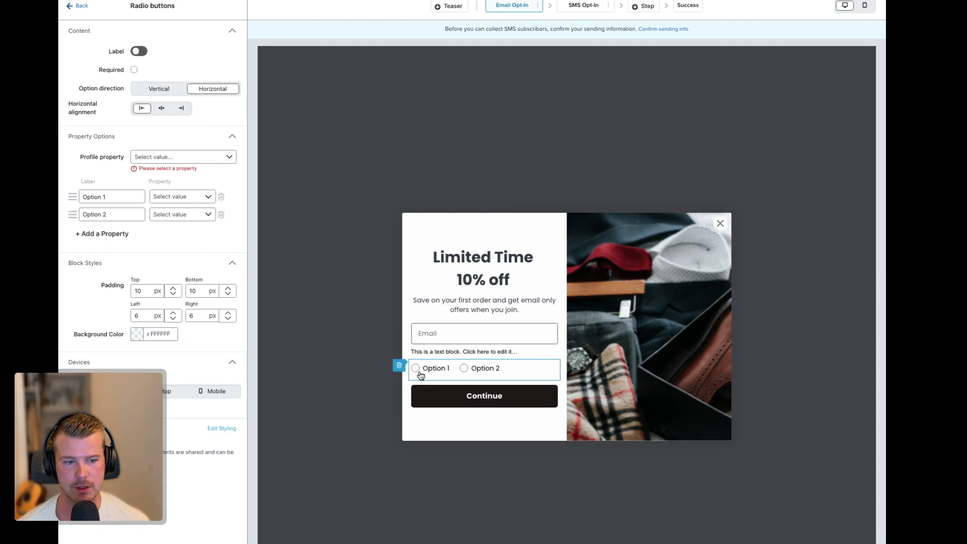
click(101, 195)
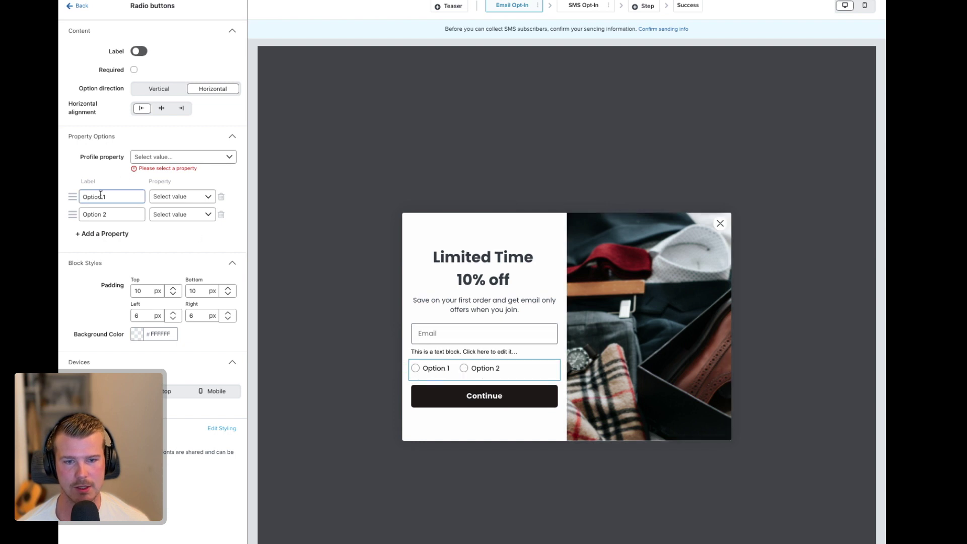
triple_click(101, 196)
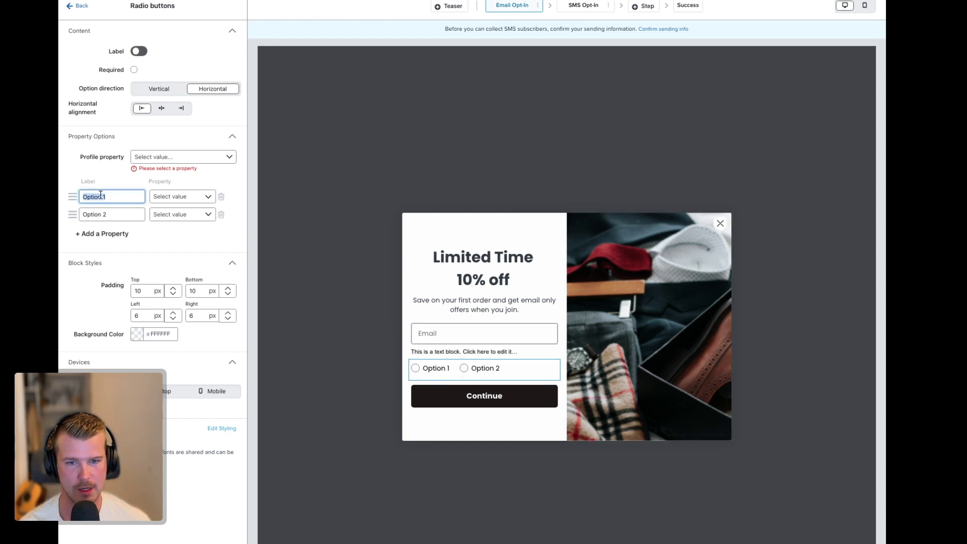
click(101, 196)
key(BackSpace)
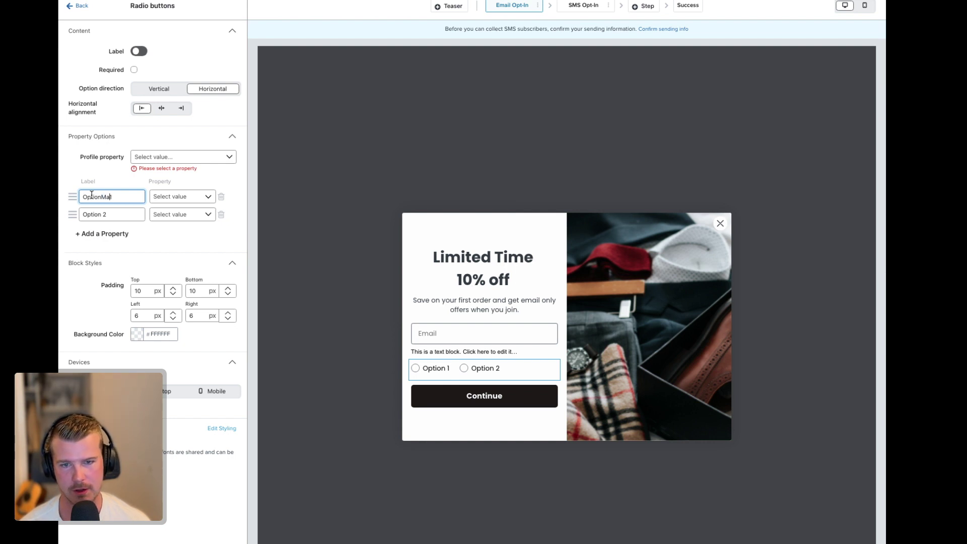
text(Ma)
triple_click(89, 196)
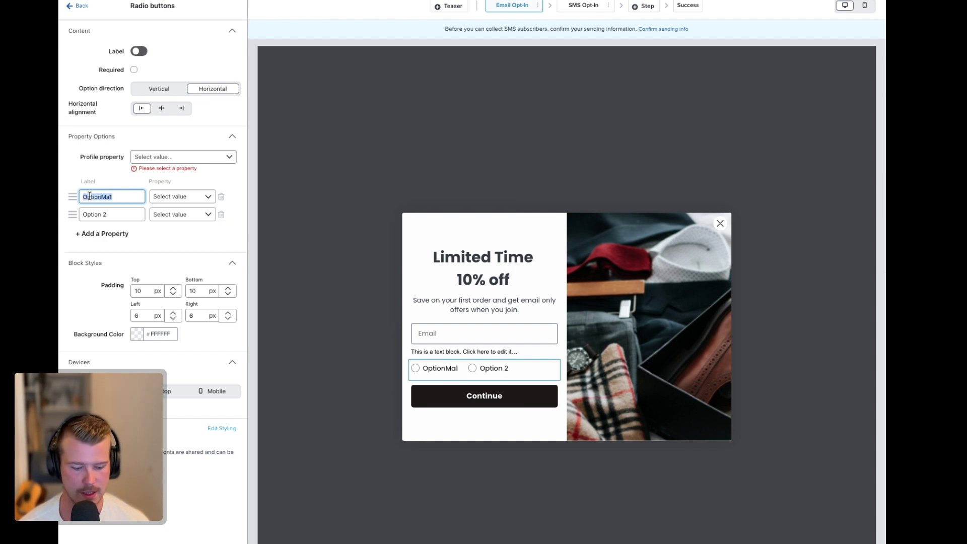
text(M)
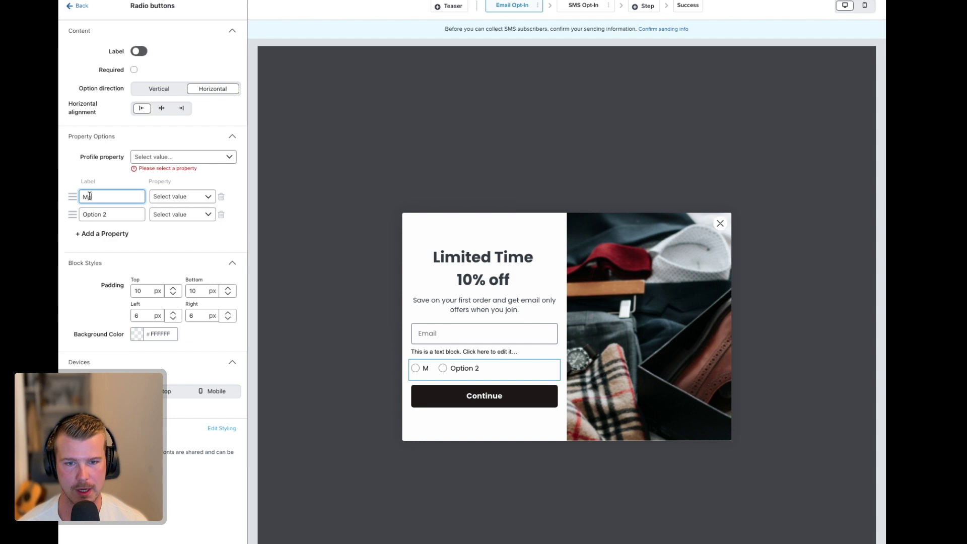
text(ale)
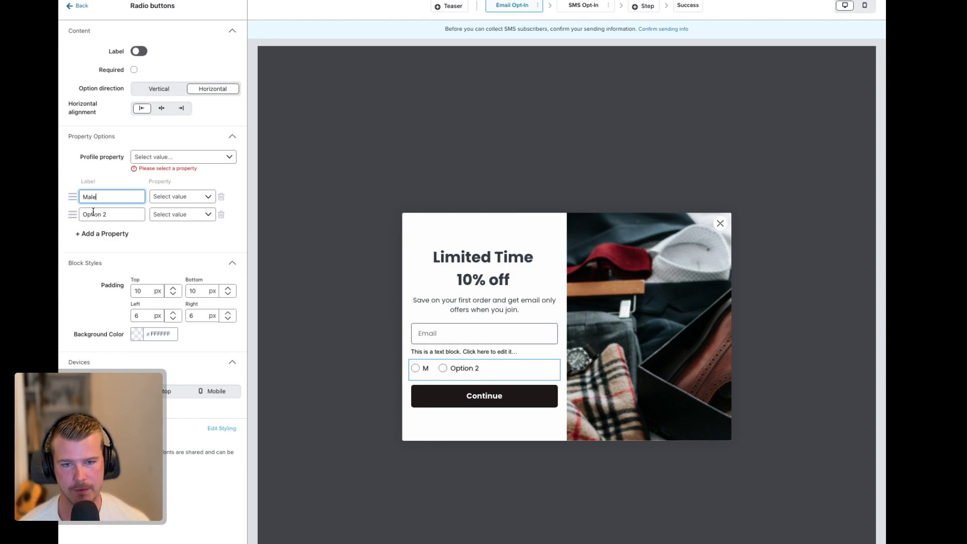
double_click(93, 214)
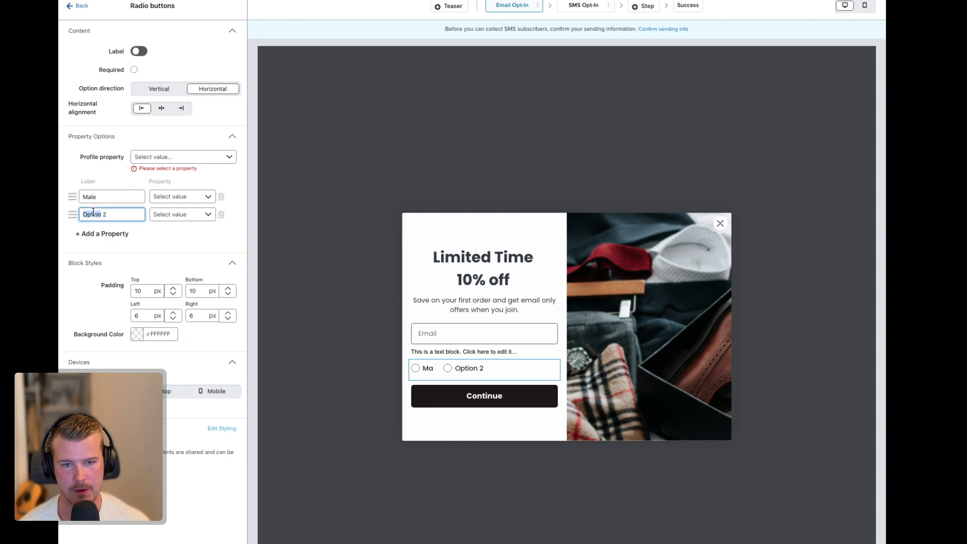
double_click(124, 196)
text(Men's)
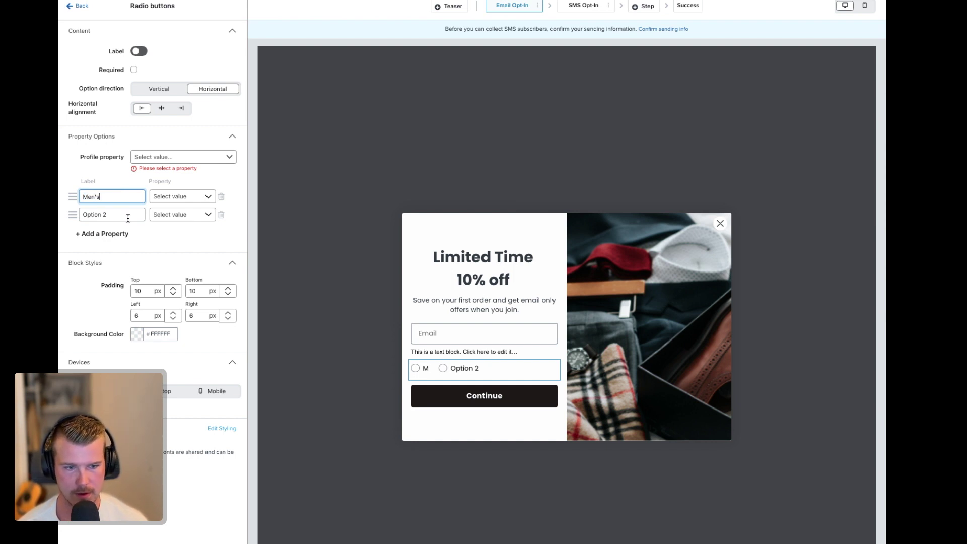
Label the second option Women's and add a third option labelled Both
triple_click(128, 217)
text(W)
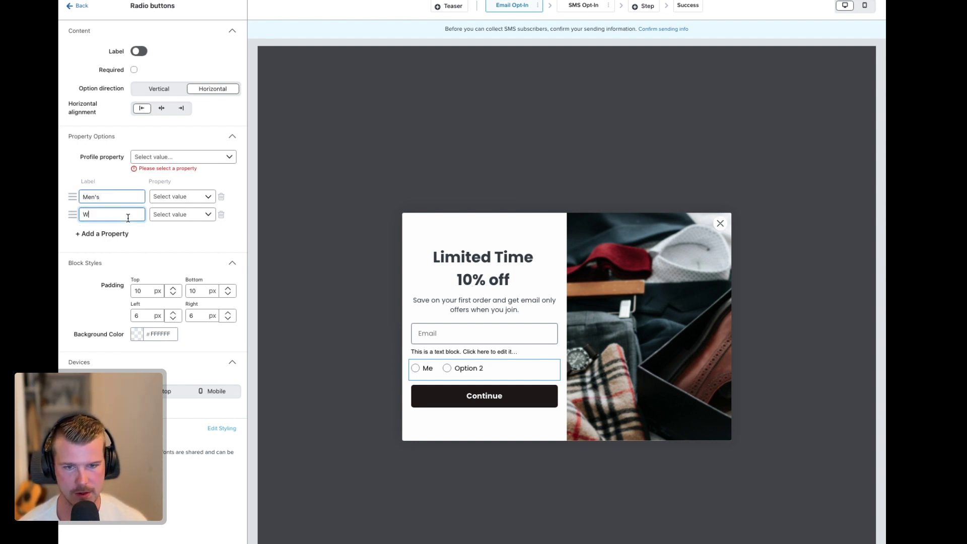
text(omen's)
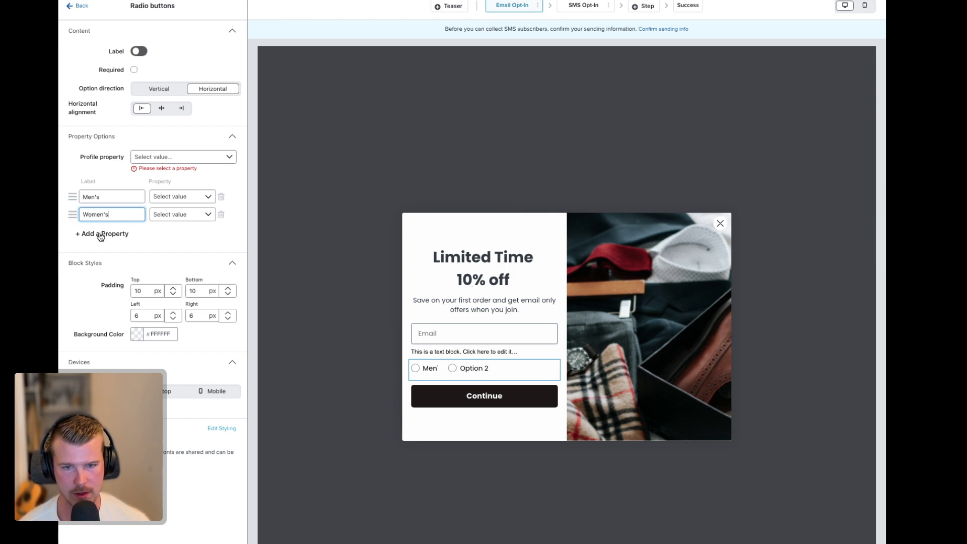
click(96, 234)
click(96, 232)
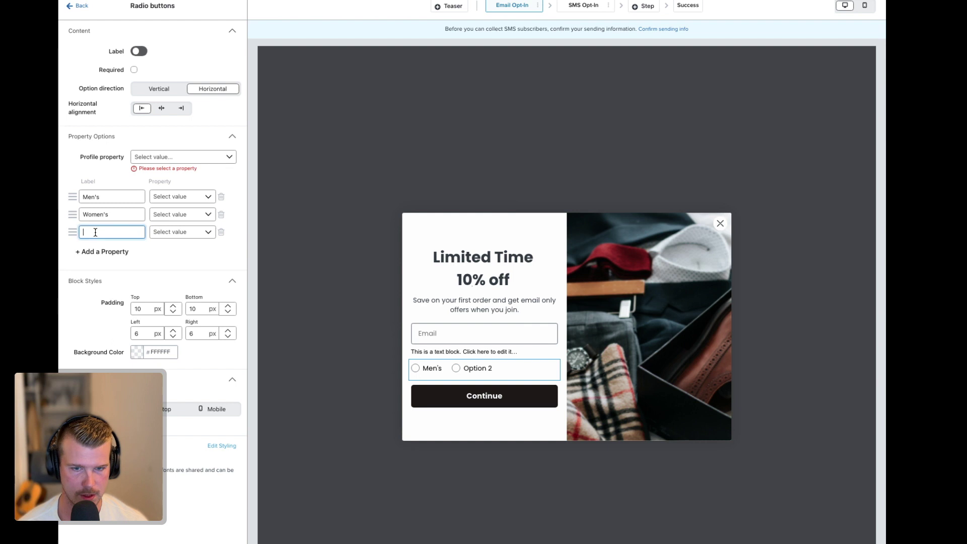
text(Both)
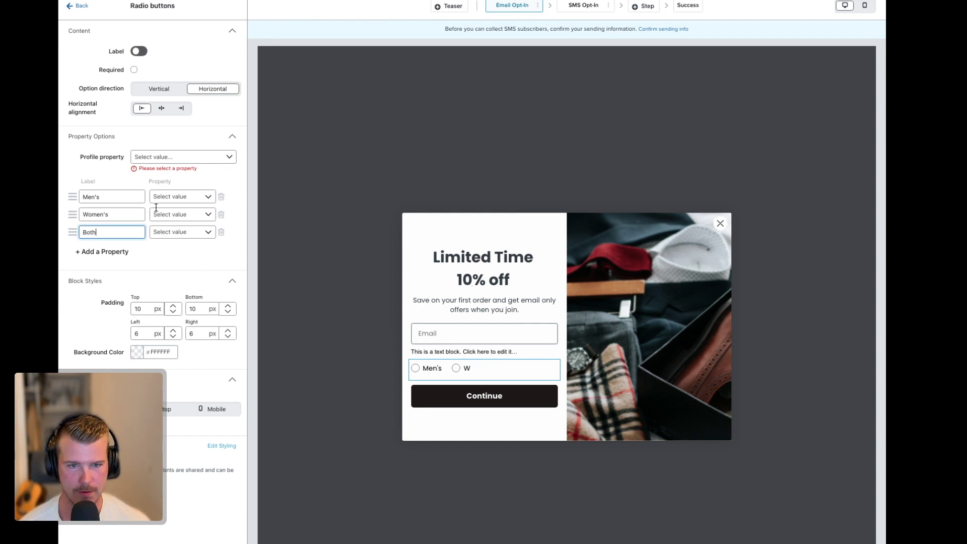
Start a new 'Men' property value for the Men's option, then cancel it
click(202, 196)
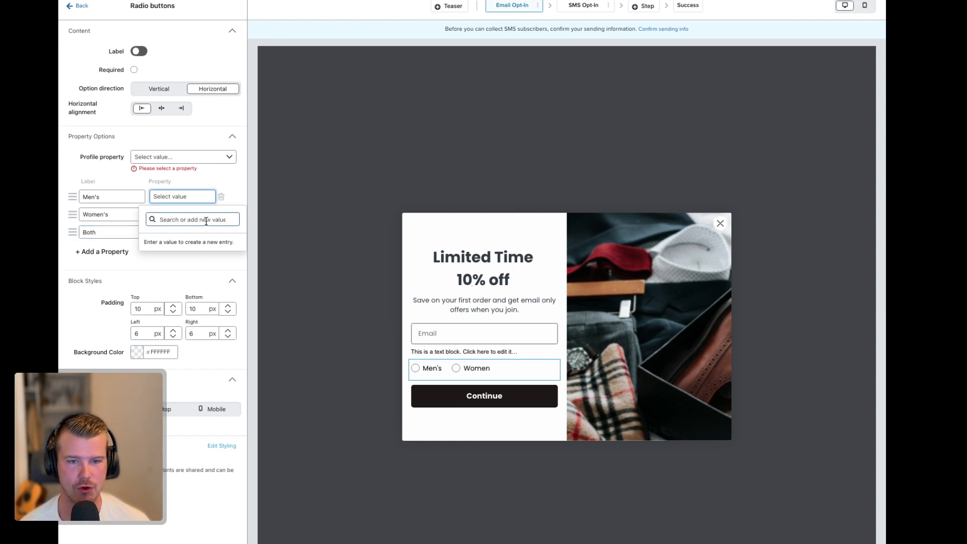
click(185, 222)
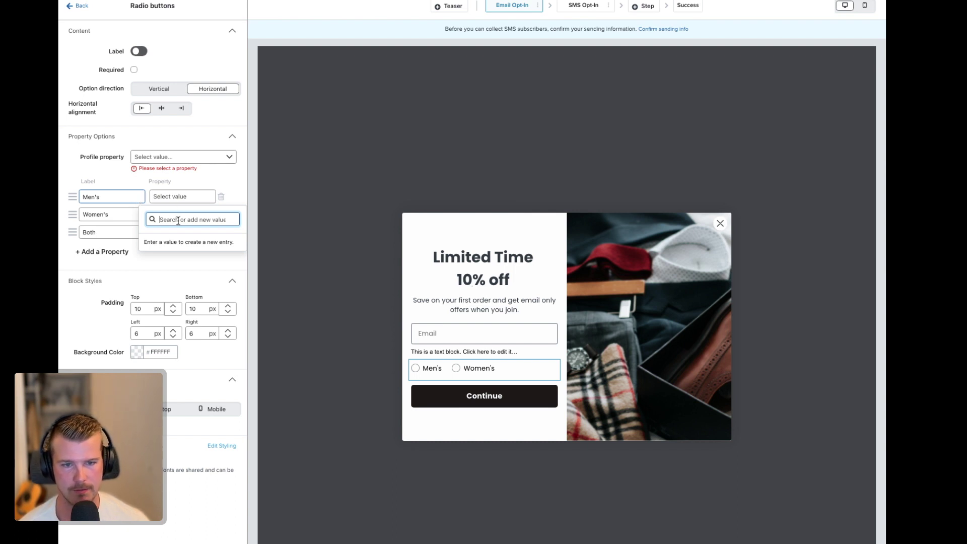
text(Men)
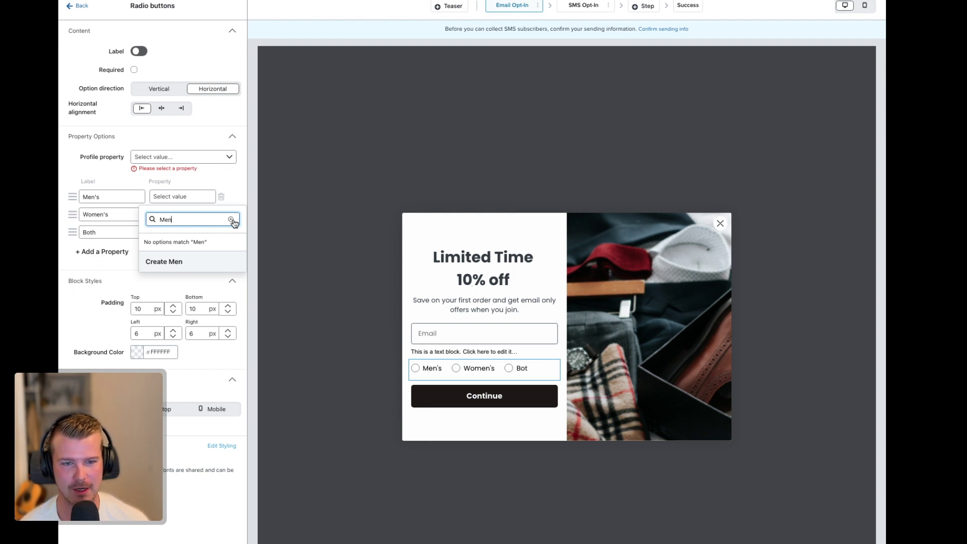
key(Escape)
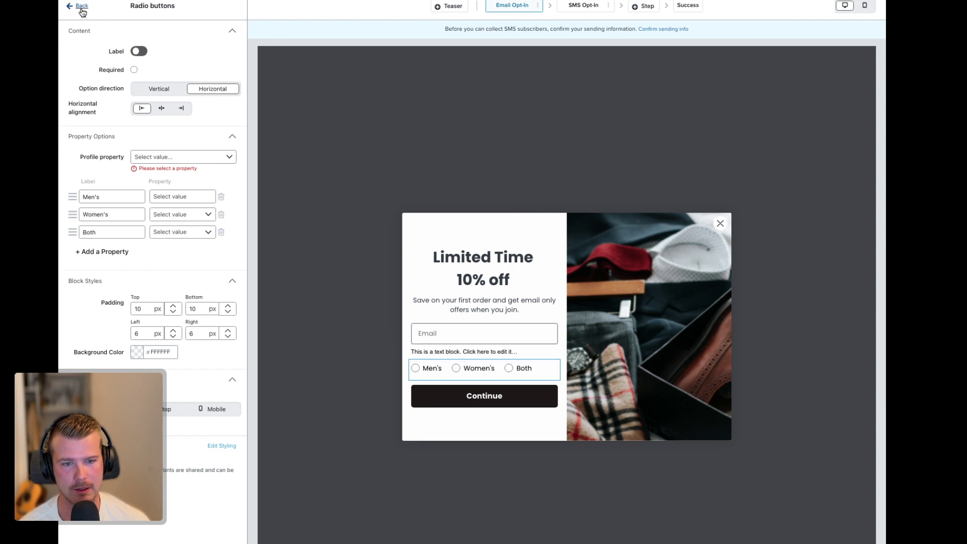
click(409, 282)
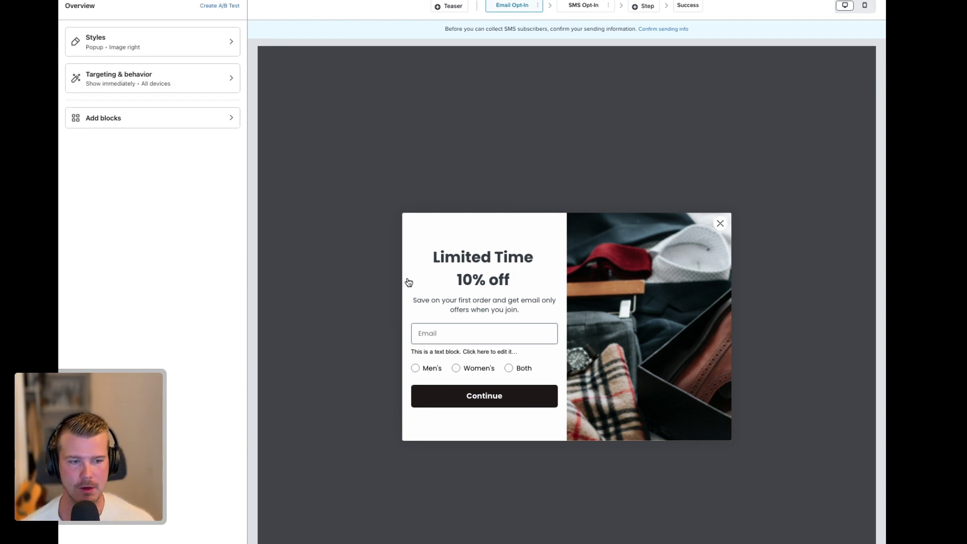
click(469, 400)
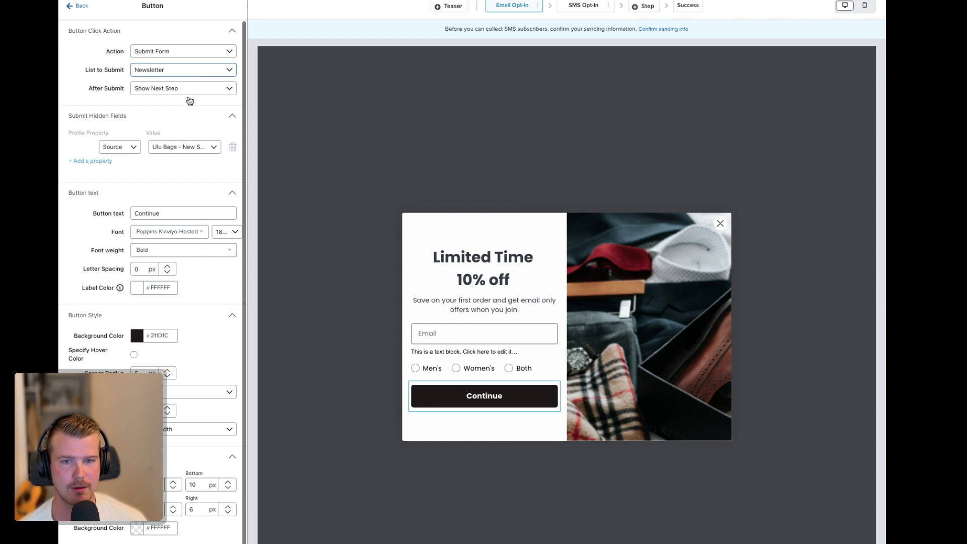
click(380, 104)
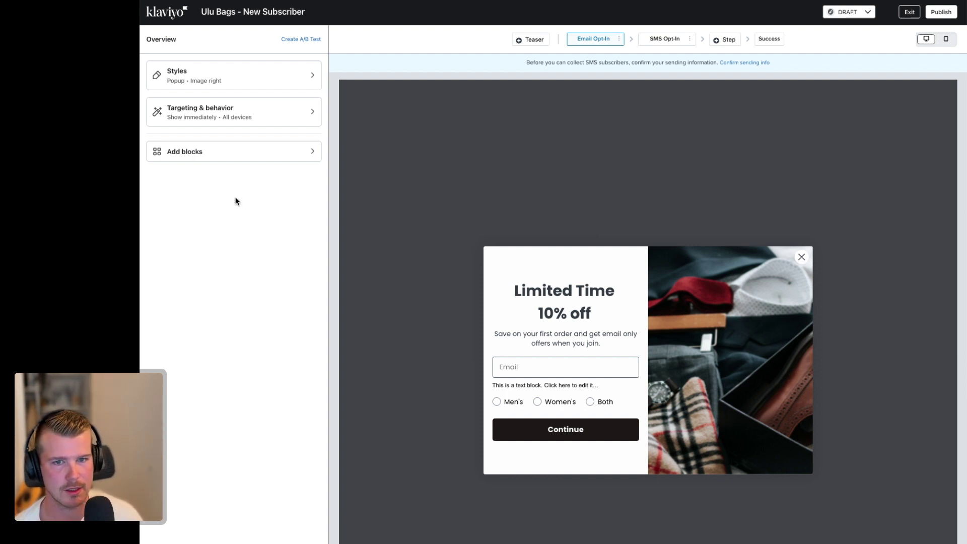
click(223, 104)
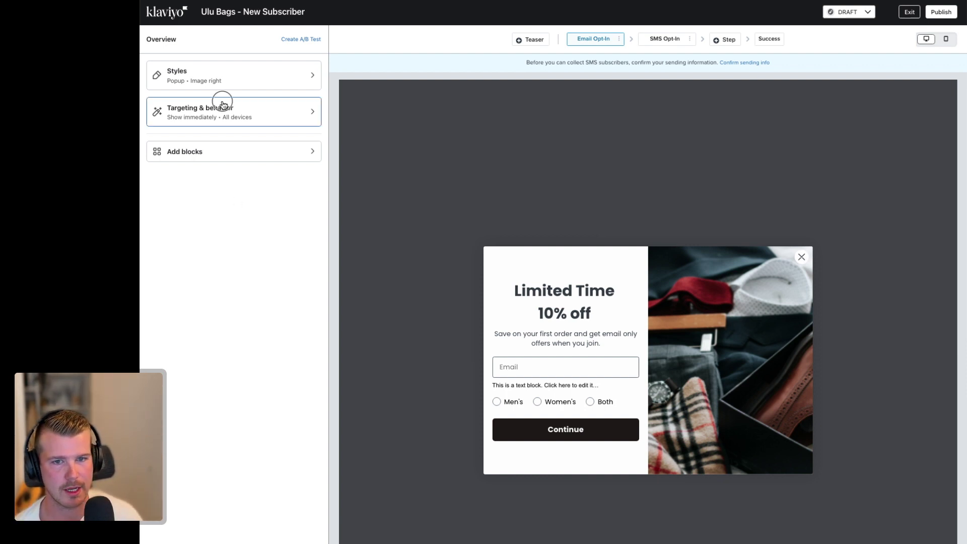
Show the Targeting & behavior settings and select the 5-day show-again interval field
click(251, 120)
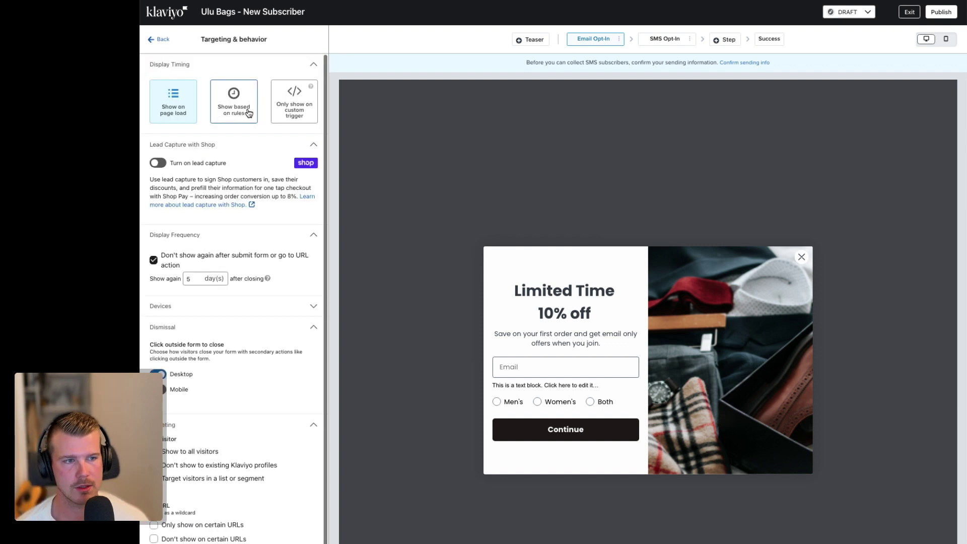
scroll(236, 140, down, 2)
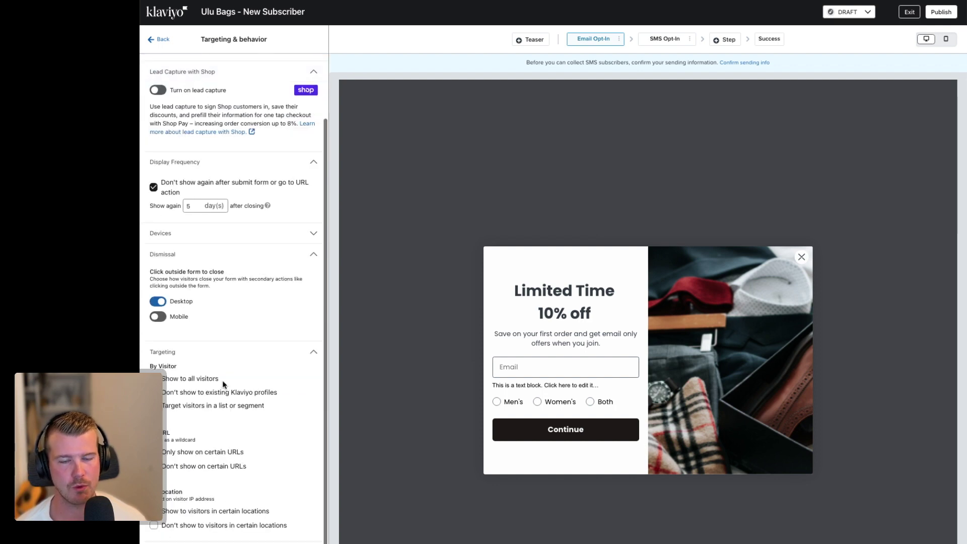
scroll(224, 385, up, 2)
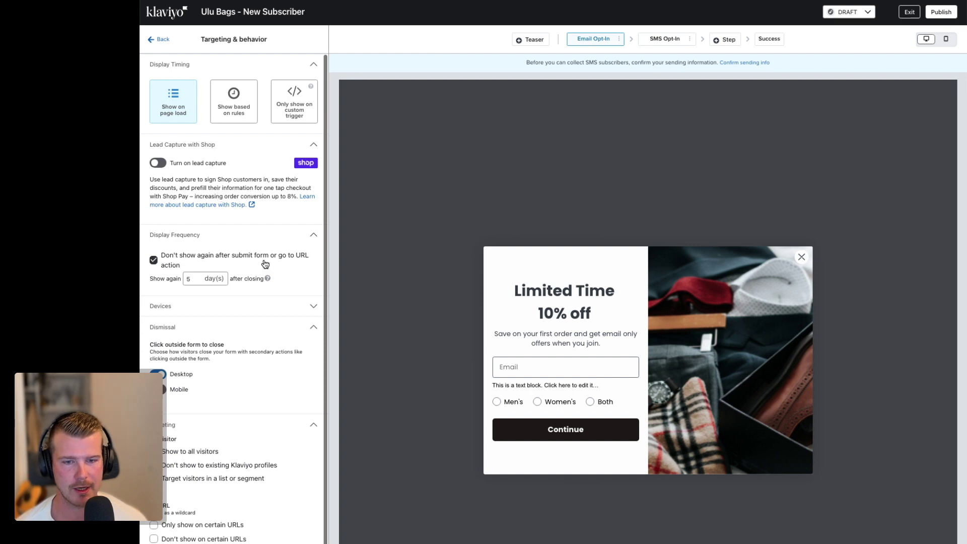
click(197, 284)
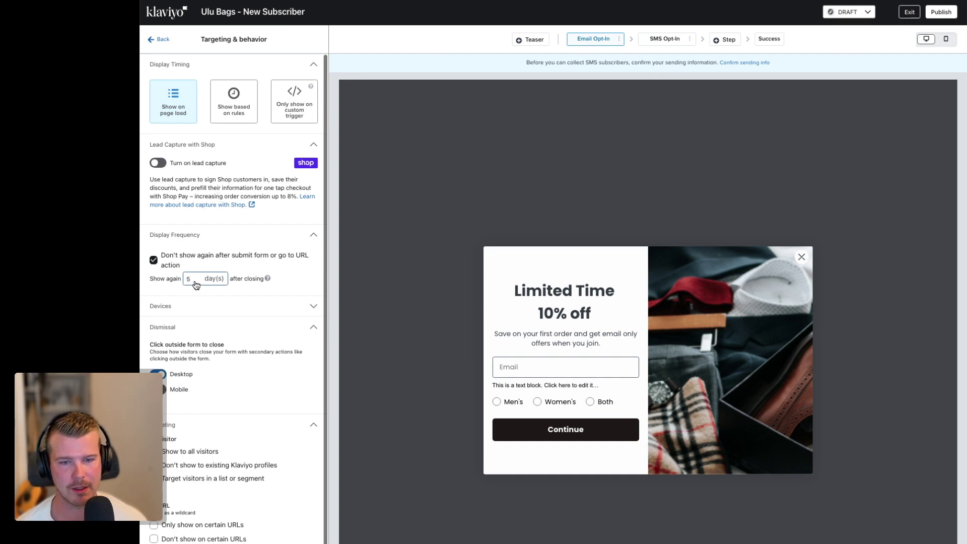
click(197, 286)
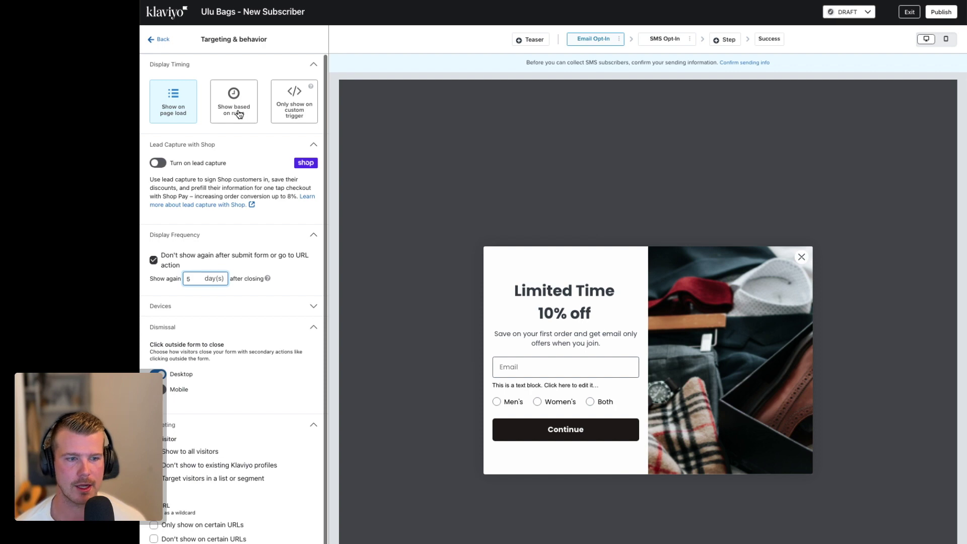
Set Display Timing to Show based on rules and review the targeting options
click(239, 114)
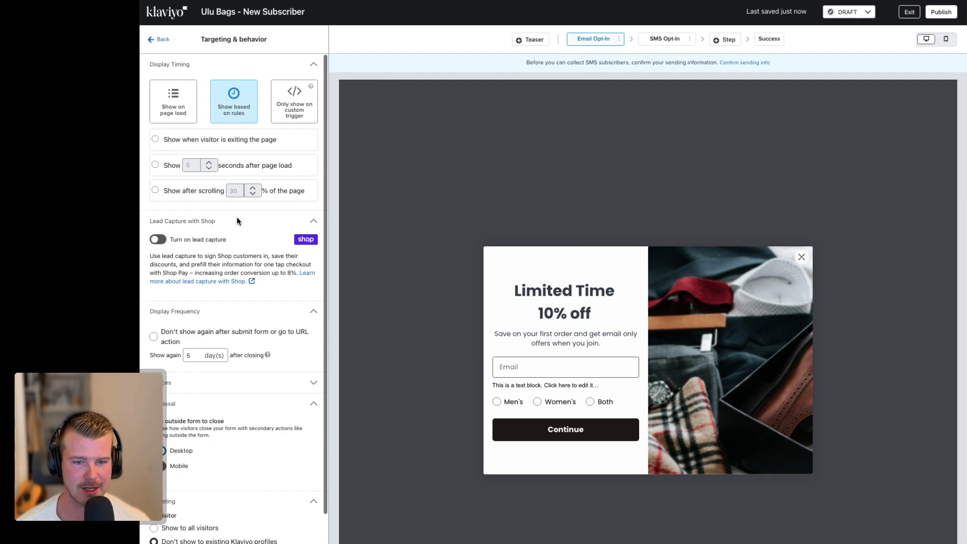
scroll(237, 220, down, 3)
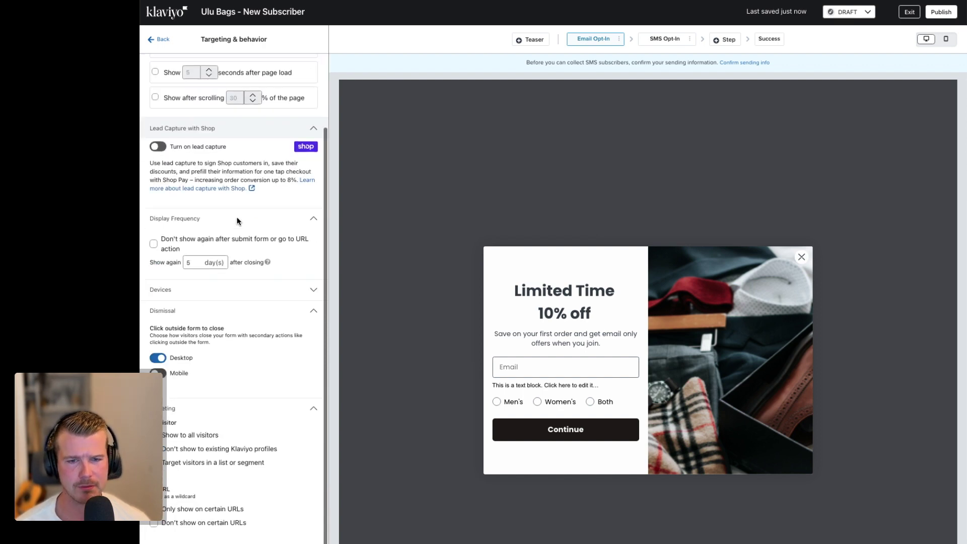
scroll(237, 218, down, 1)
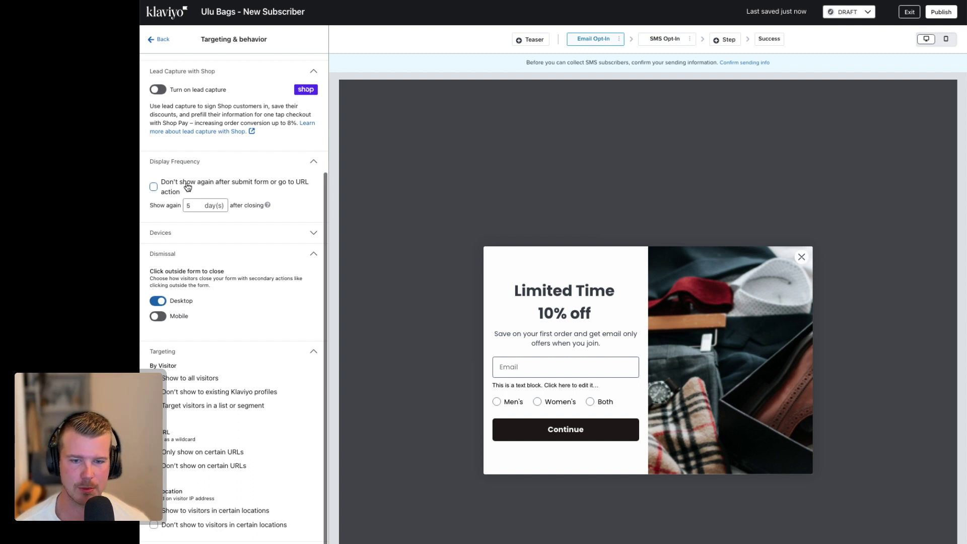
scroll(186, 186, down, 1)
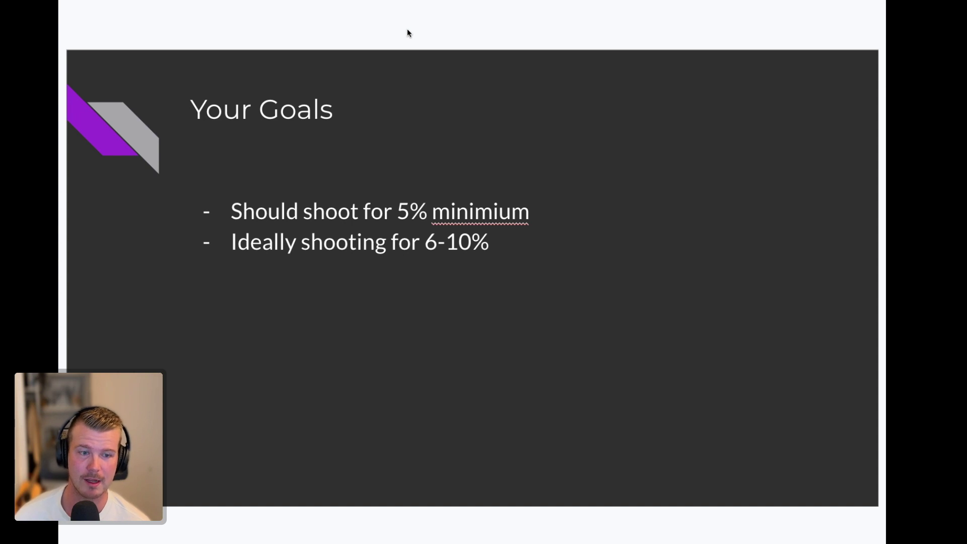
Fix 'minimium' to 'minimum' in the first 'Your Goals' bullet using the spelling suggestion
click(479, 218)
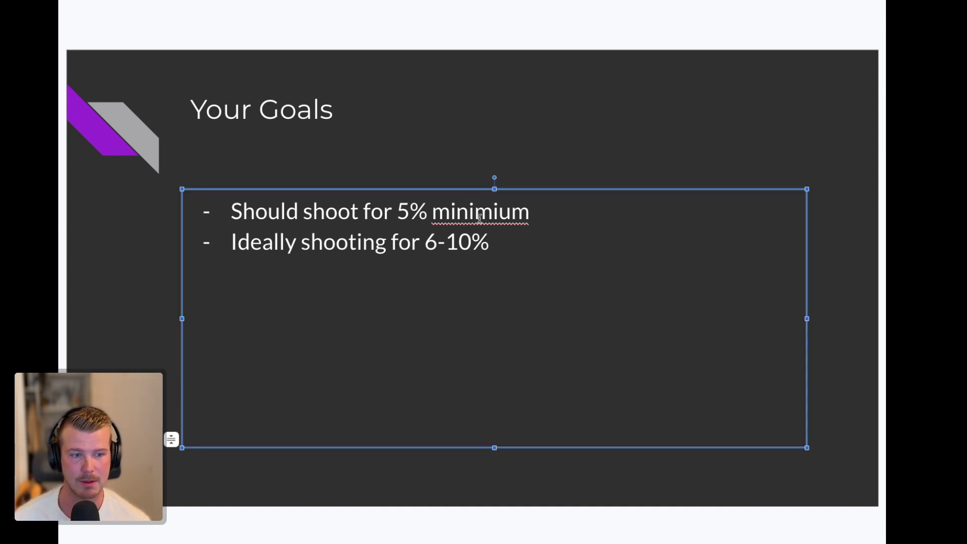
click(480, 214)
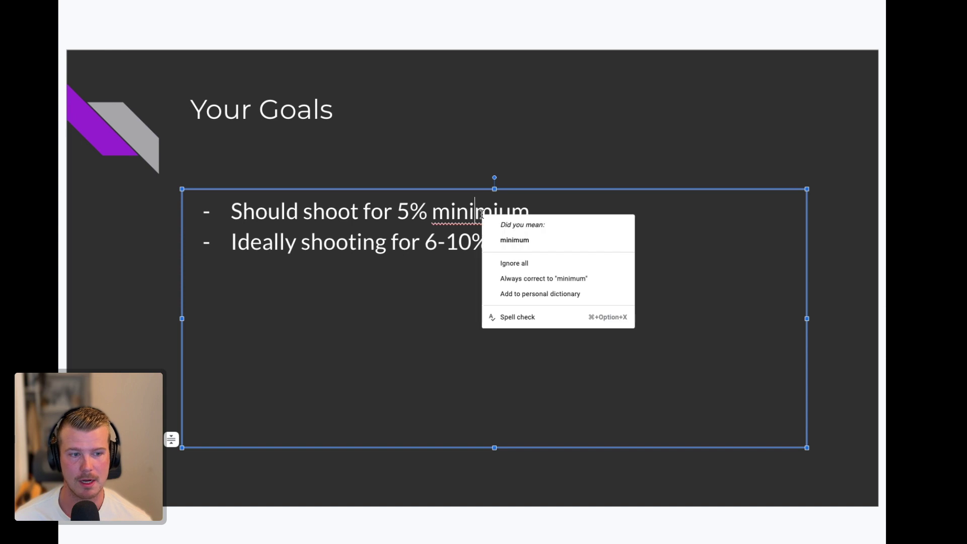
click(507, 240)
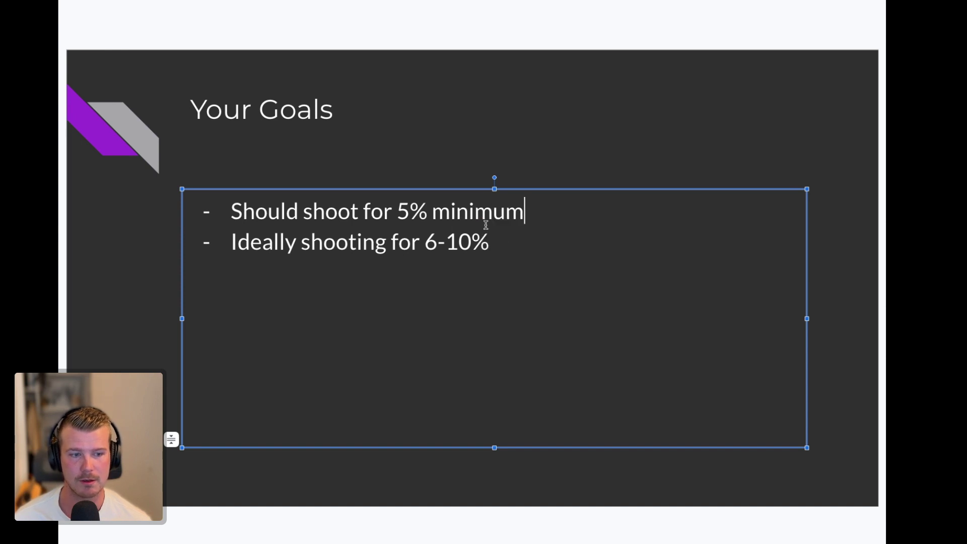
click(512, 96)
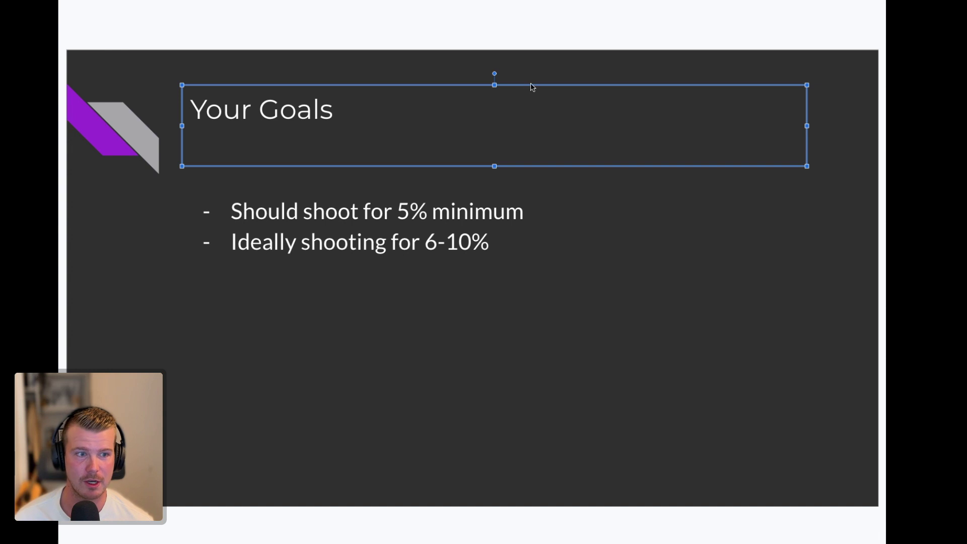
click(552, 65)
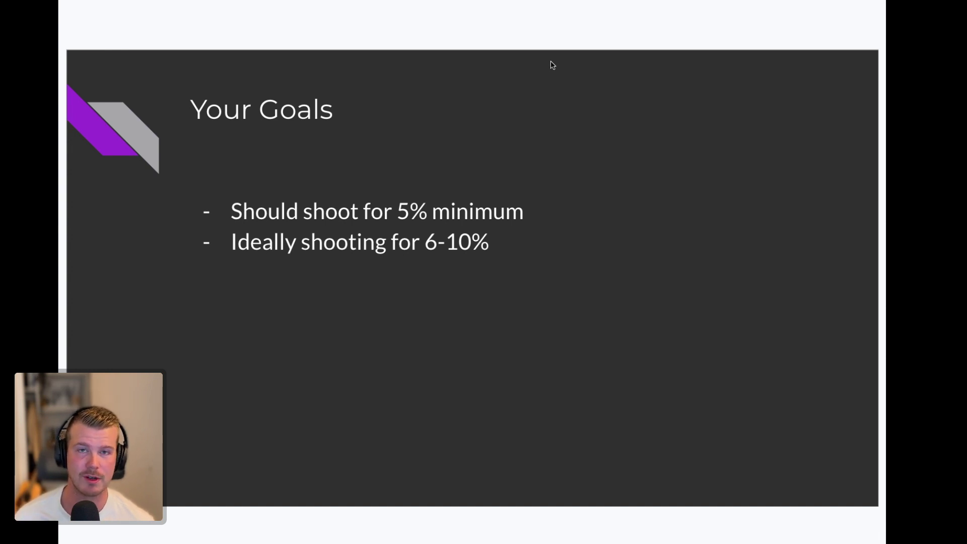